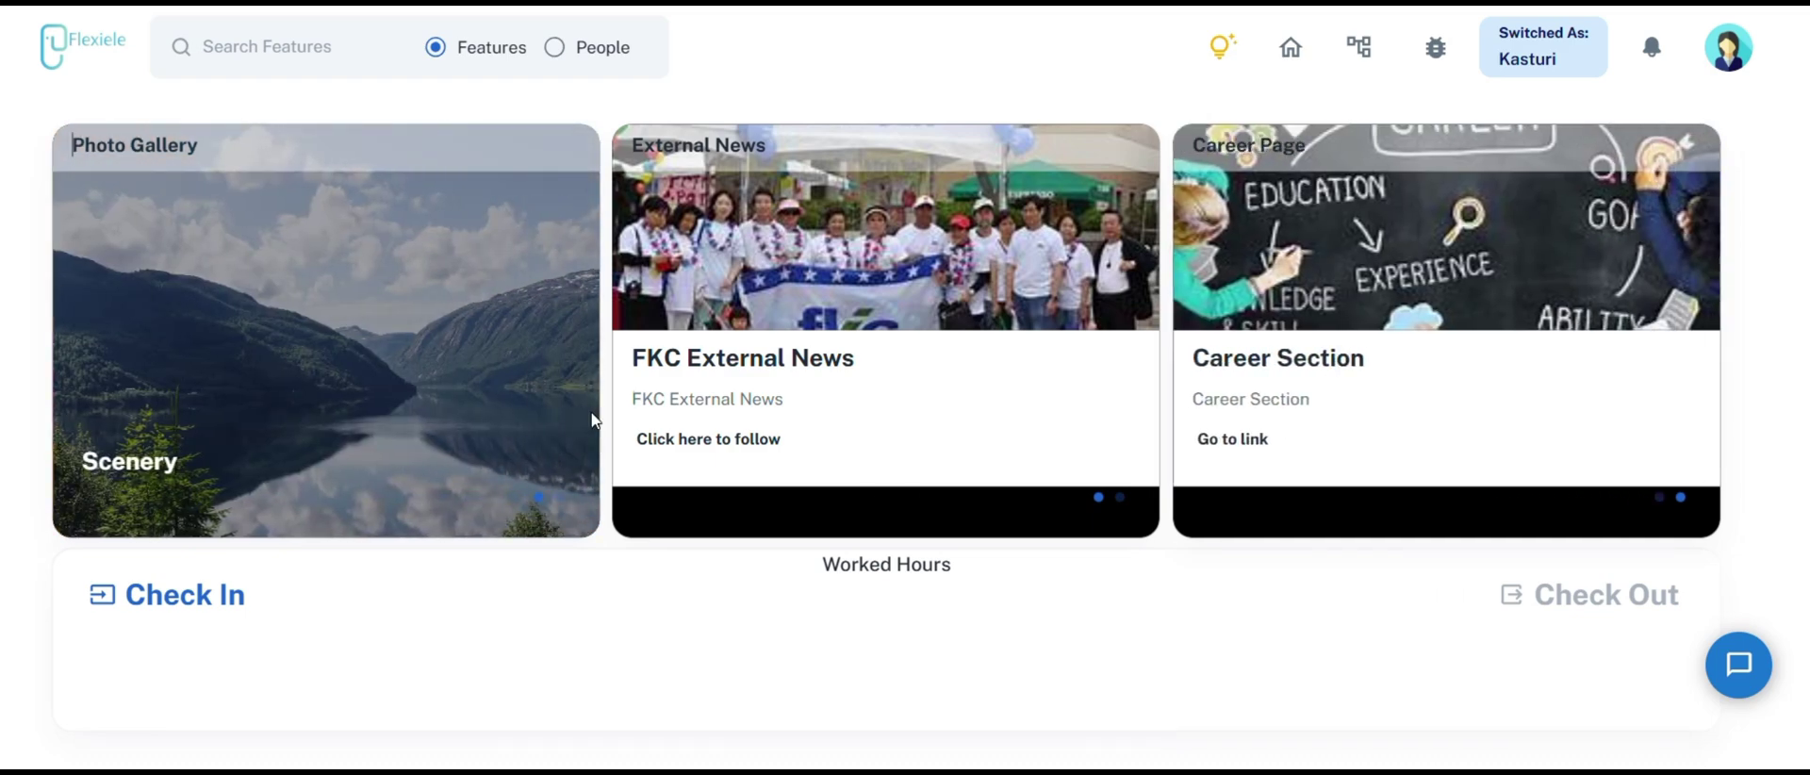
- Open the Expense module from the home page's Expense card to list pending reports
scroll(595, 420, "down", 4)
scroll(595, 420, "down", 16)
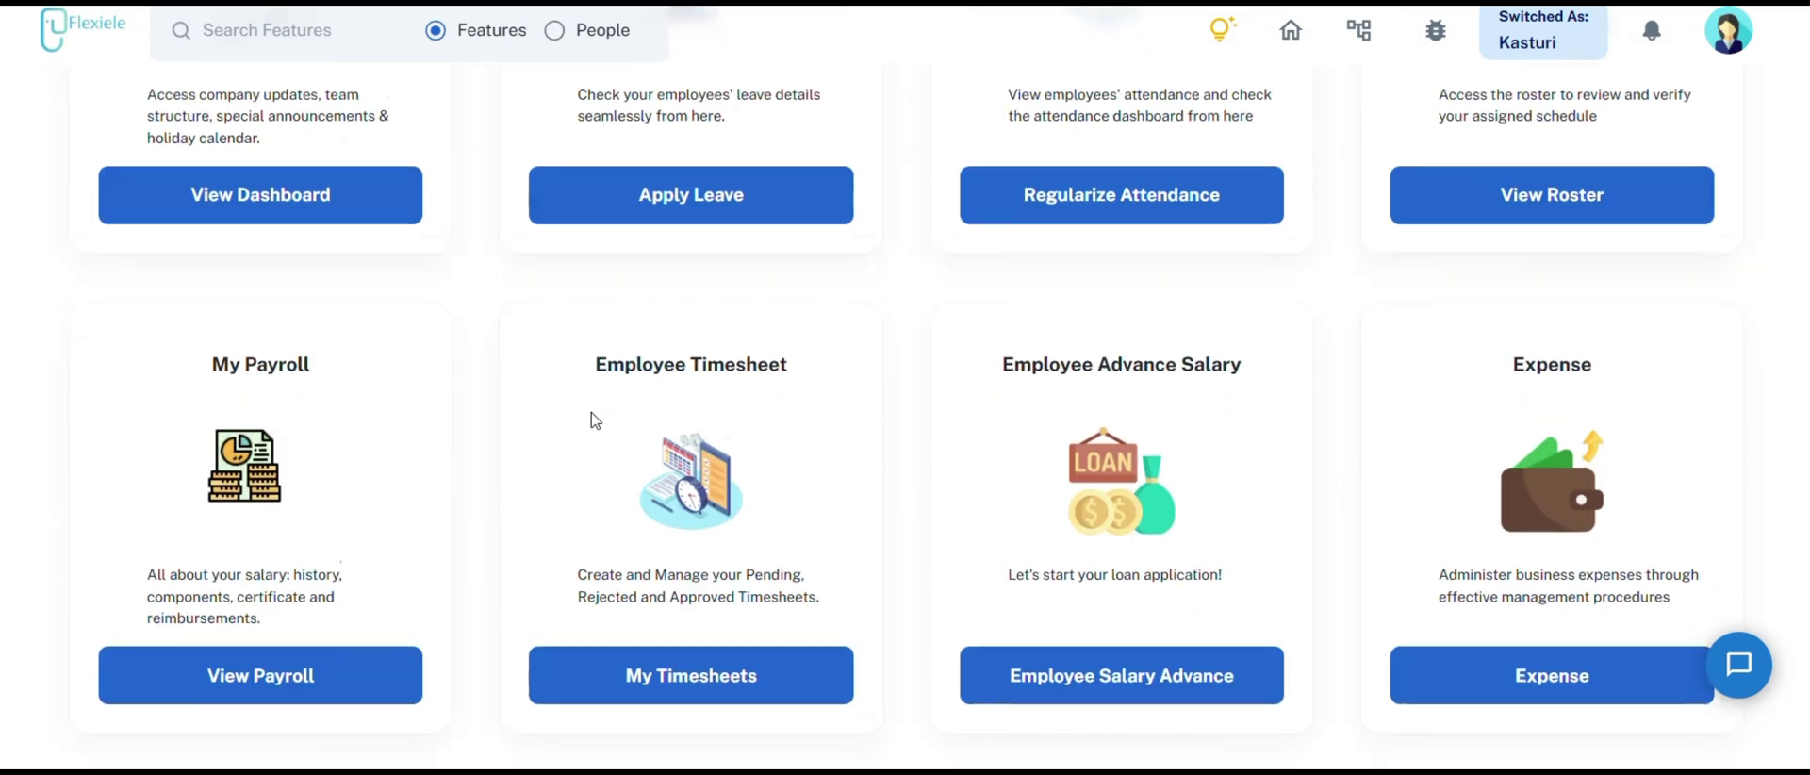
scroll(1560, 290, "up", 1)
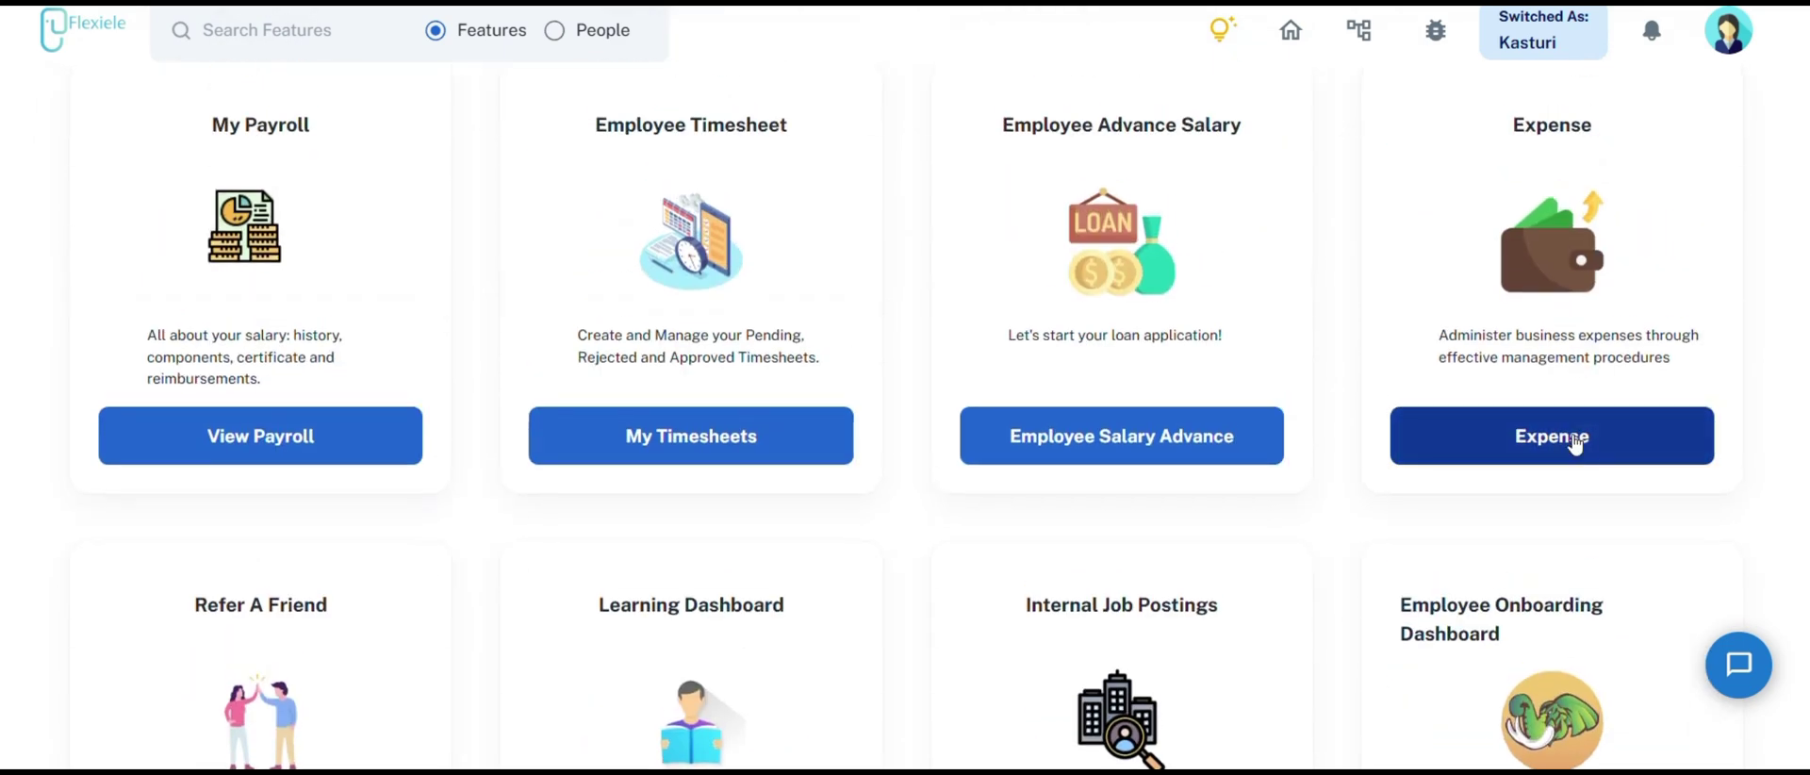
left_click(1573, 441)
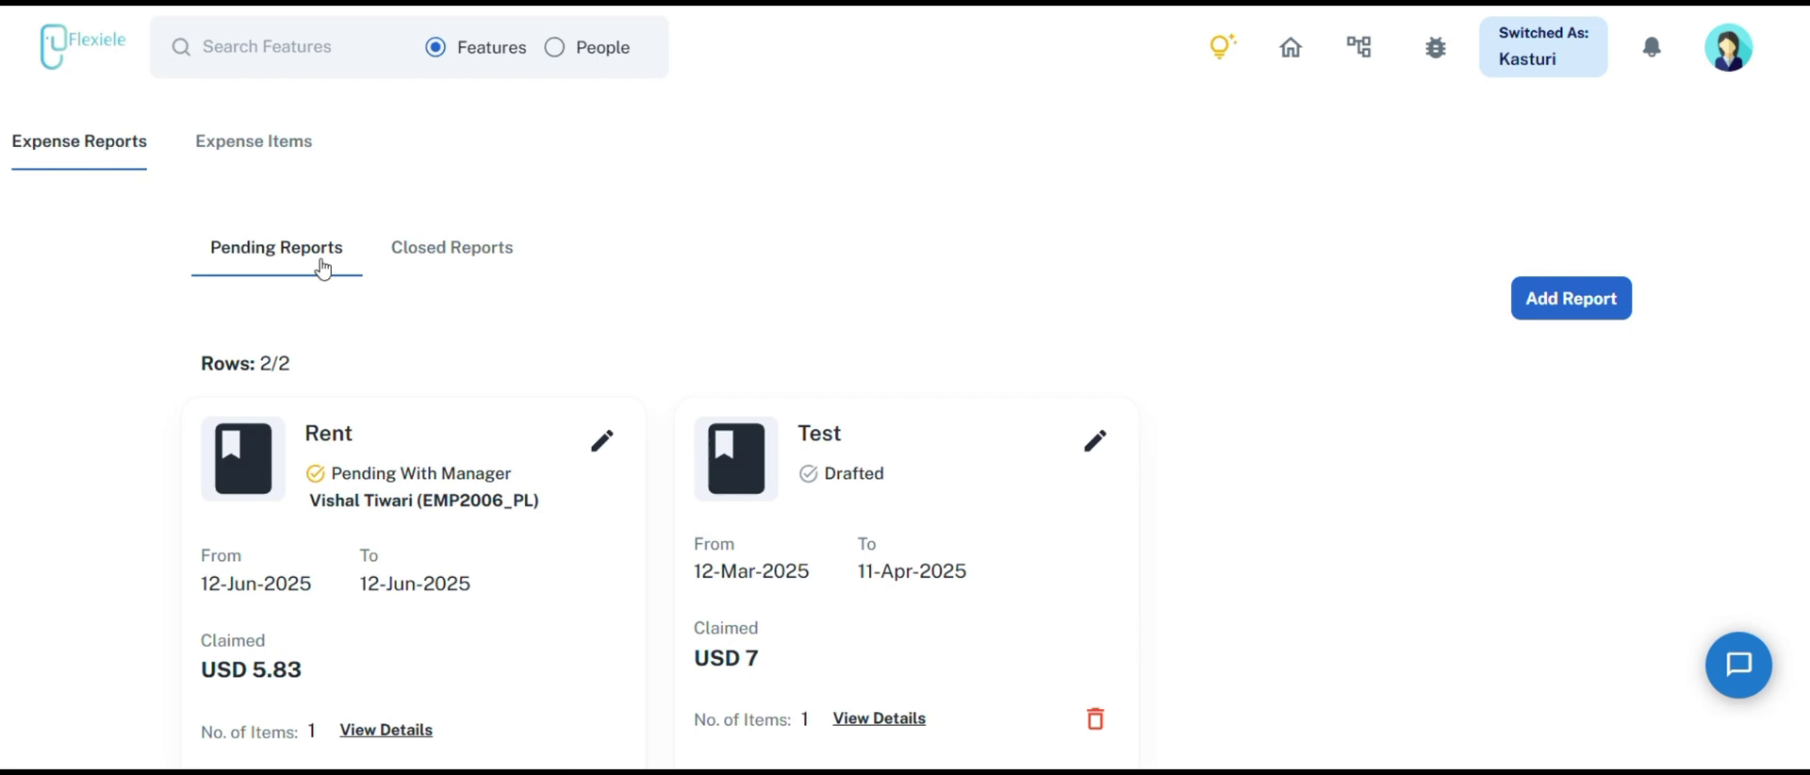
- Open the Rent report for editing, showing dates 12-Jun-2025 and purpose Meeting
scroll(323, 268, "down", 1)
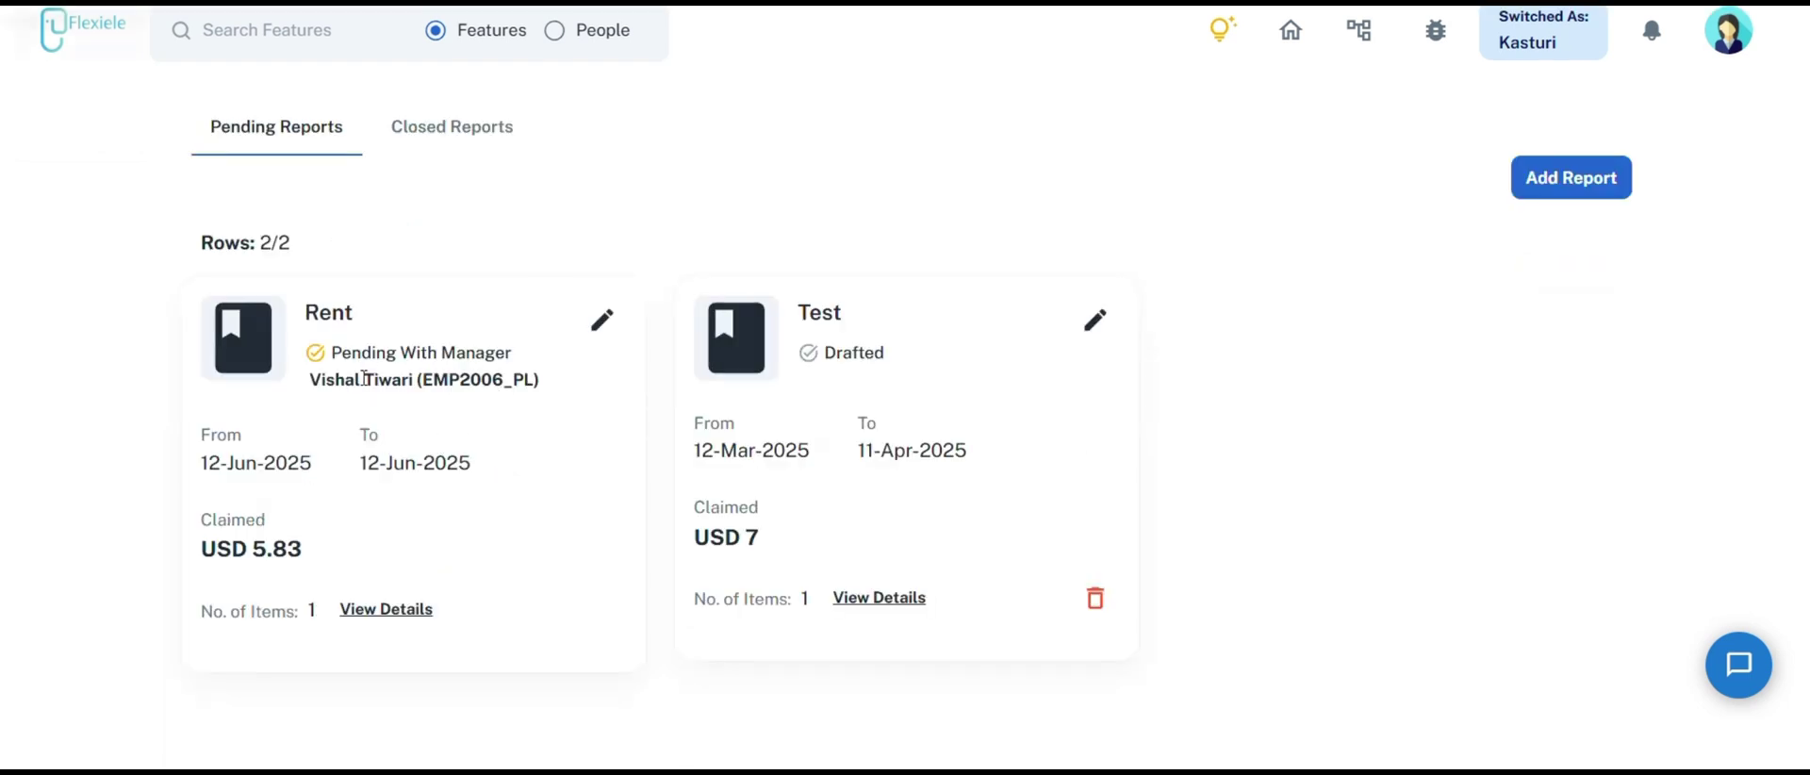
left_click(601, 320)
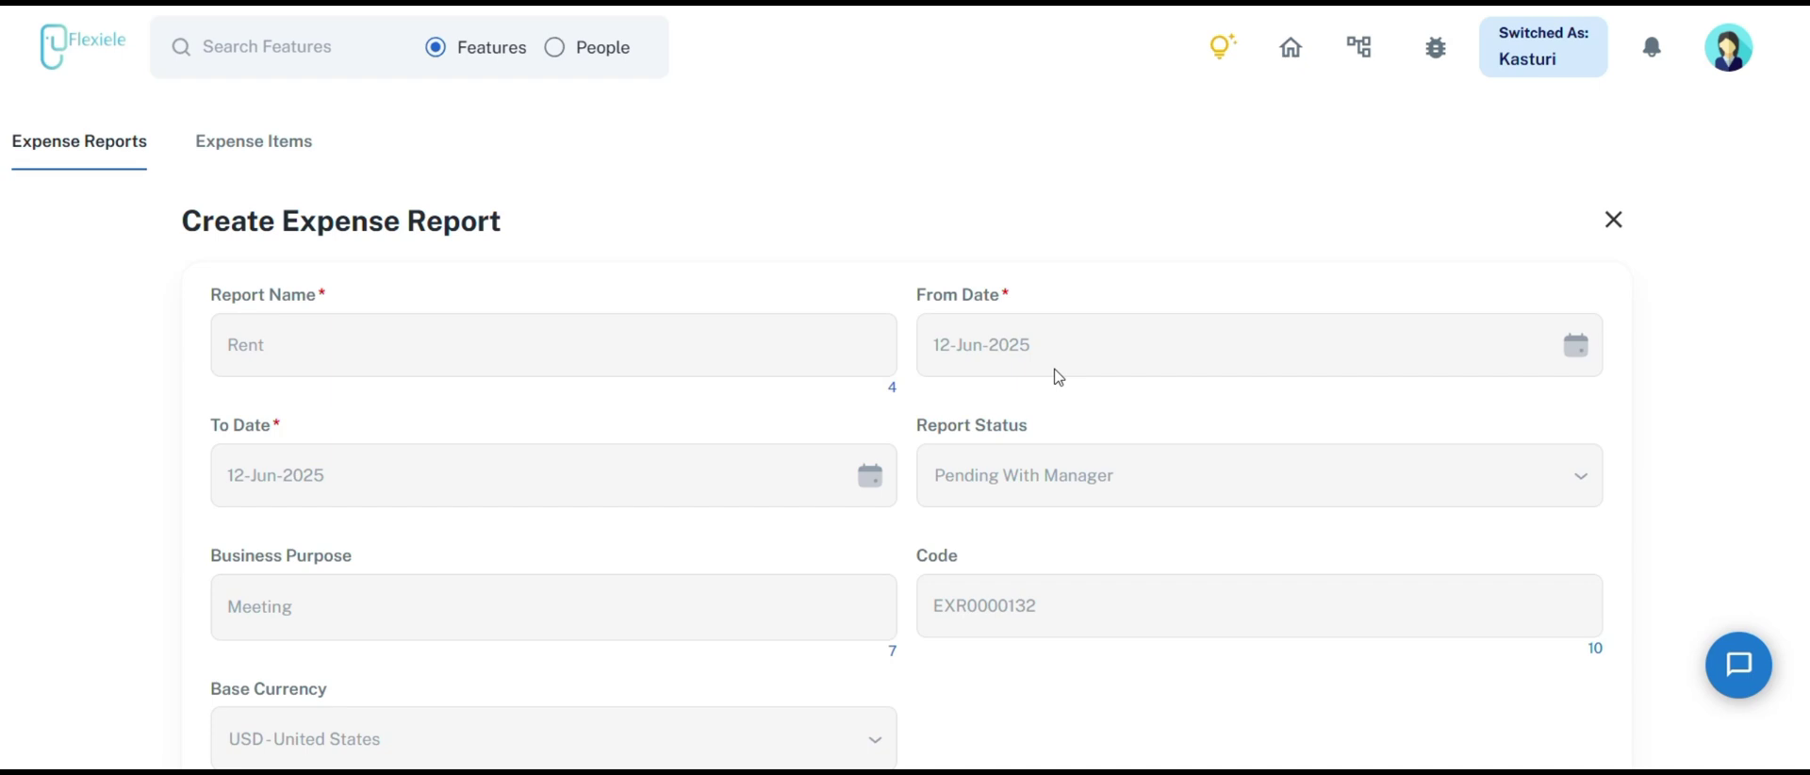
scroll(990, 403, "down", 3)
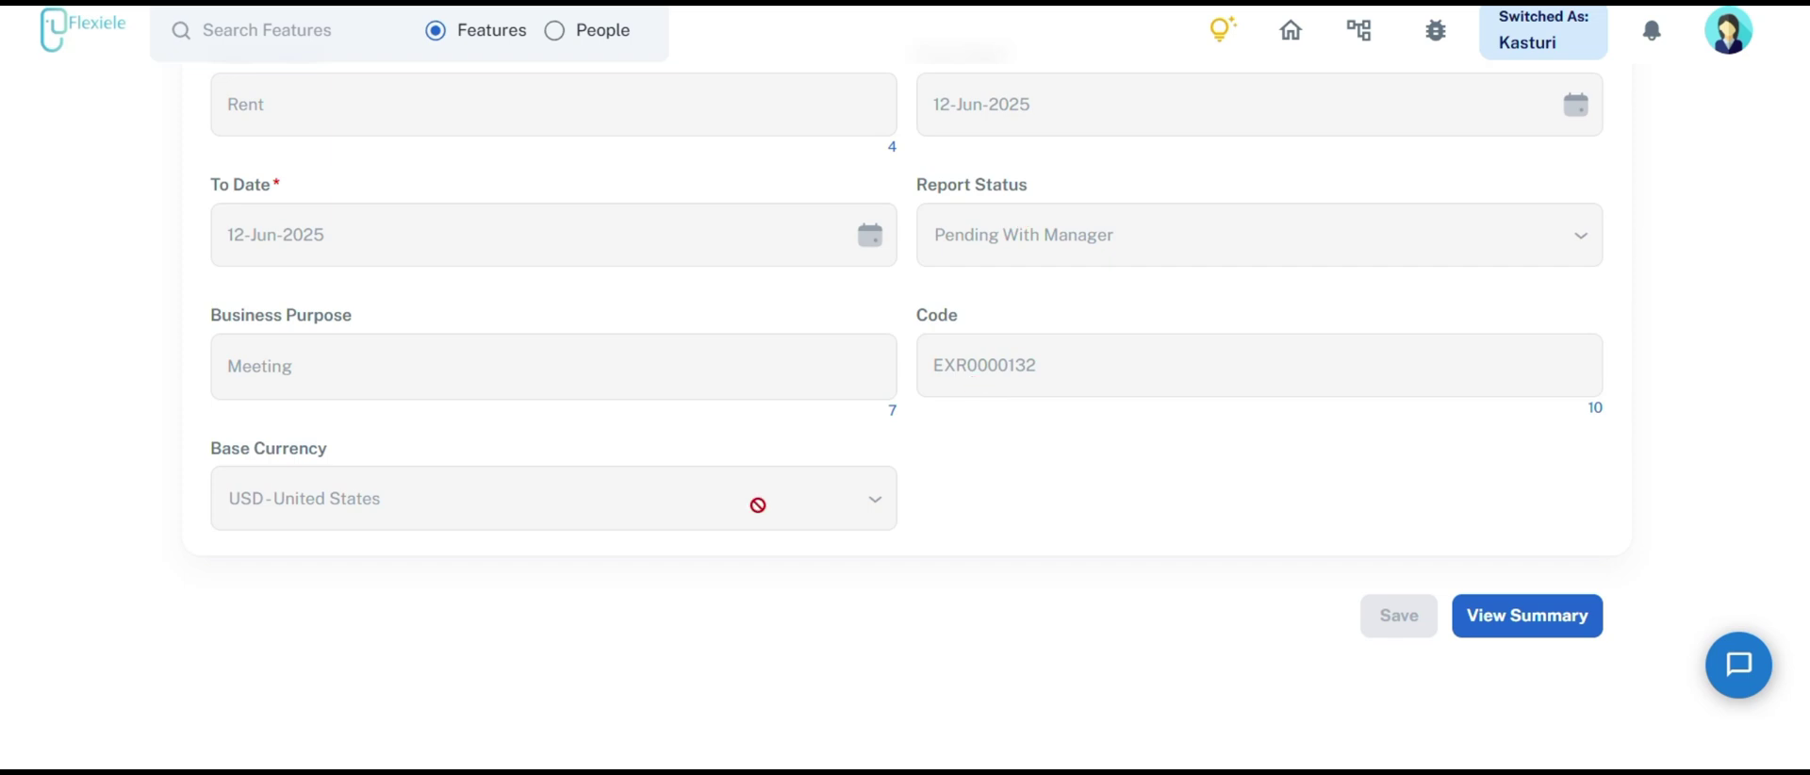
- Review the Rent report summary: one INR 500 Car expense, USD 5.83 total
left_click(1510, 622)
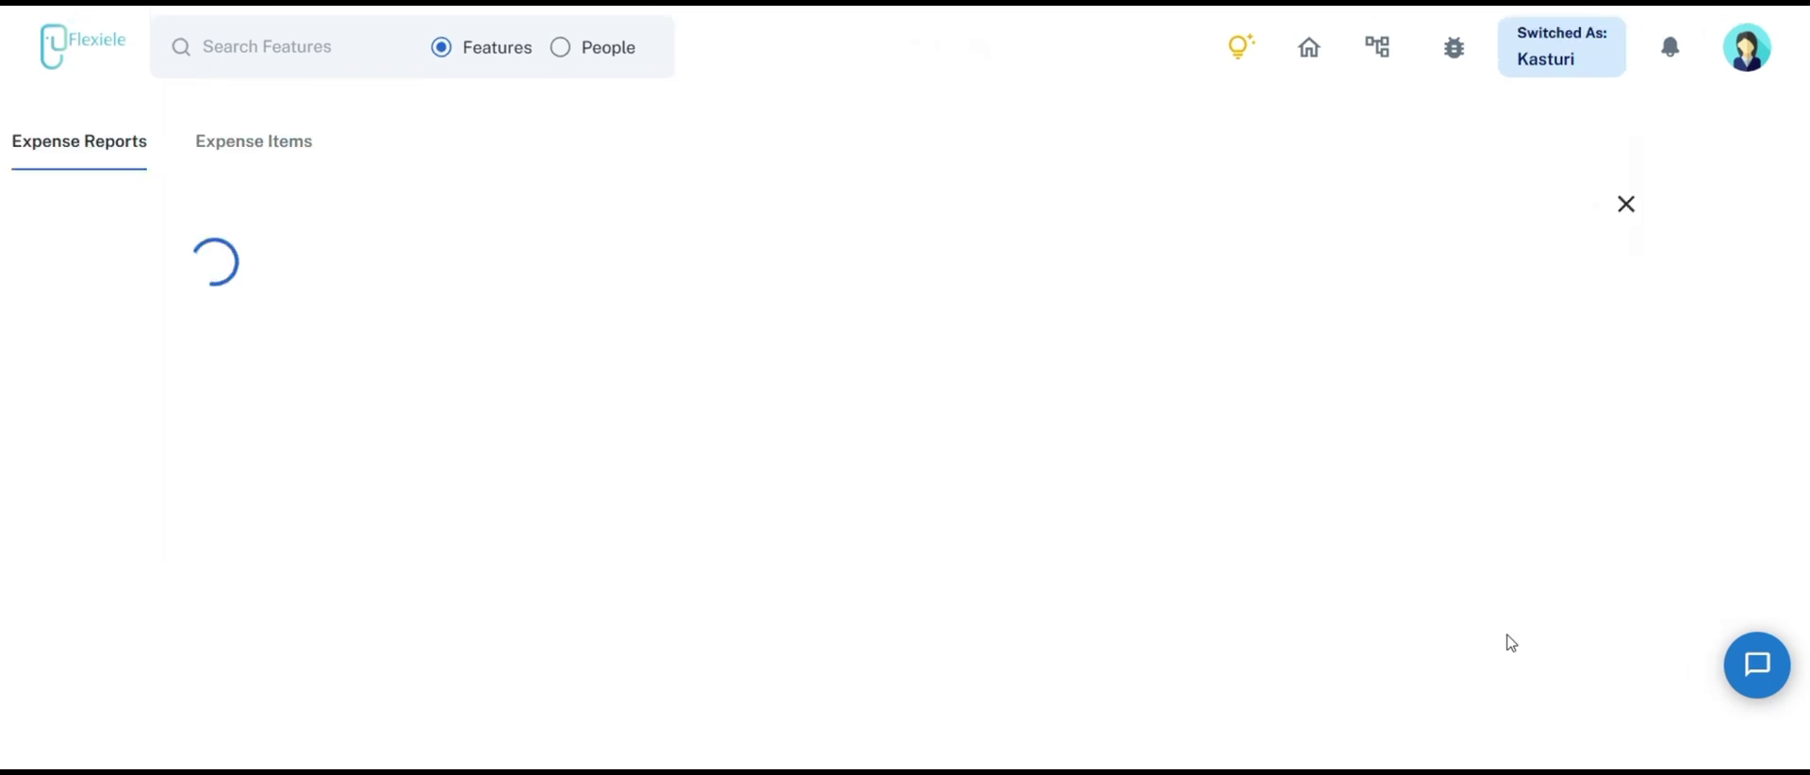
scroll(1127, 575, "down", 4)
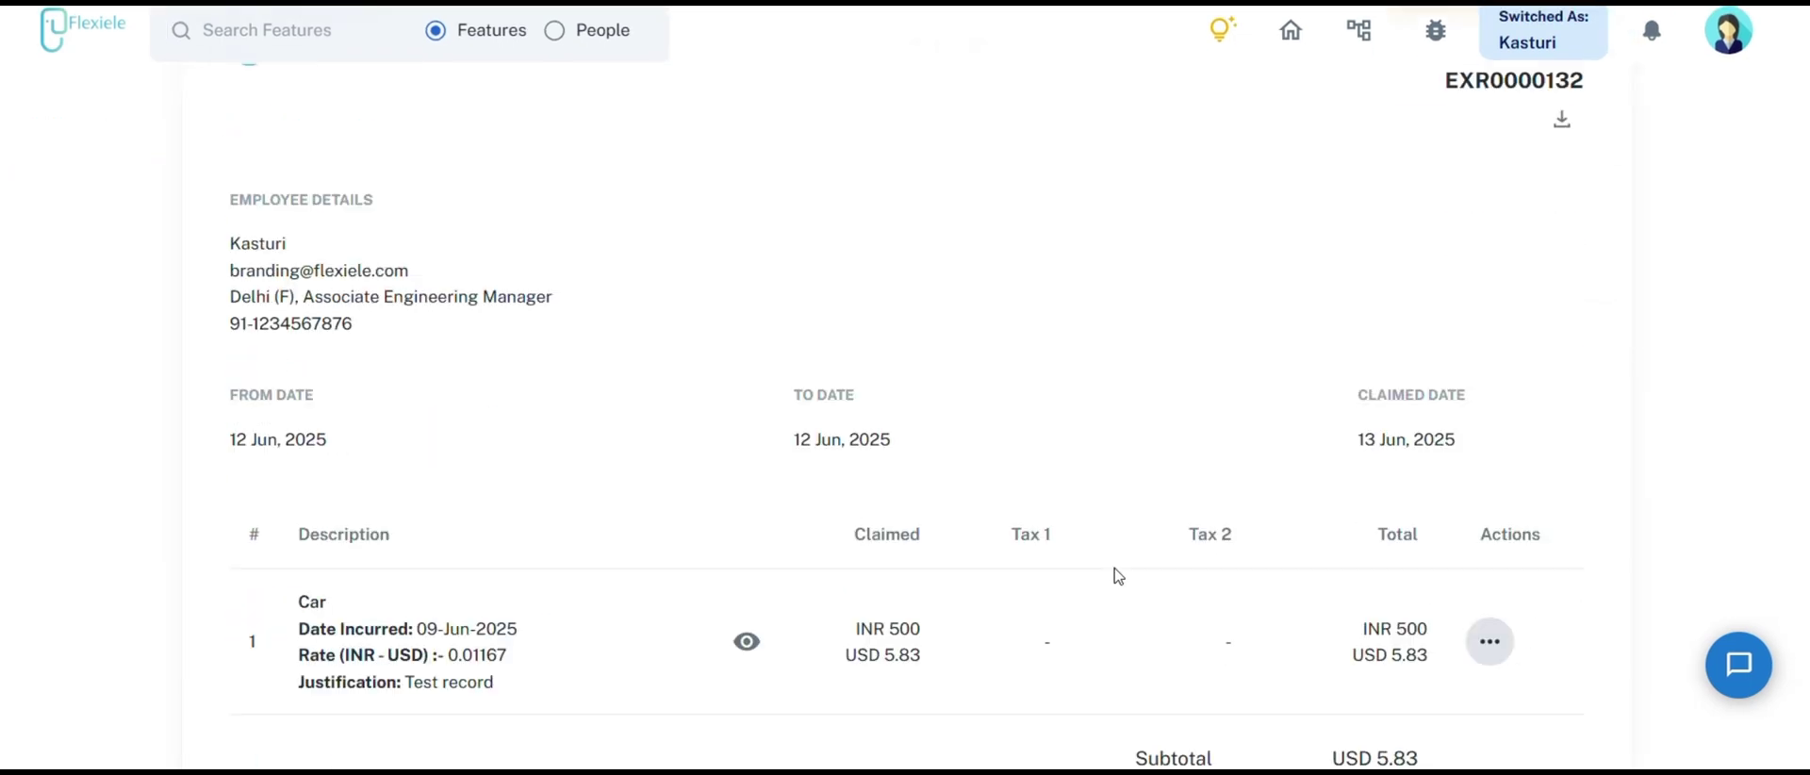
scroll(1117, 576, "up", 1)
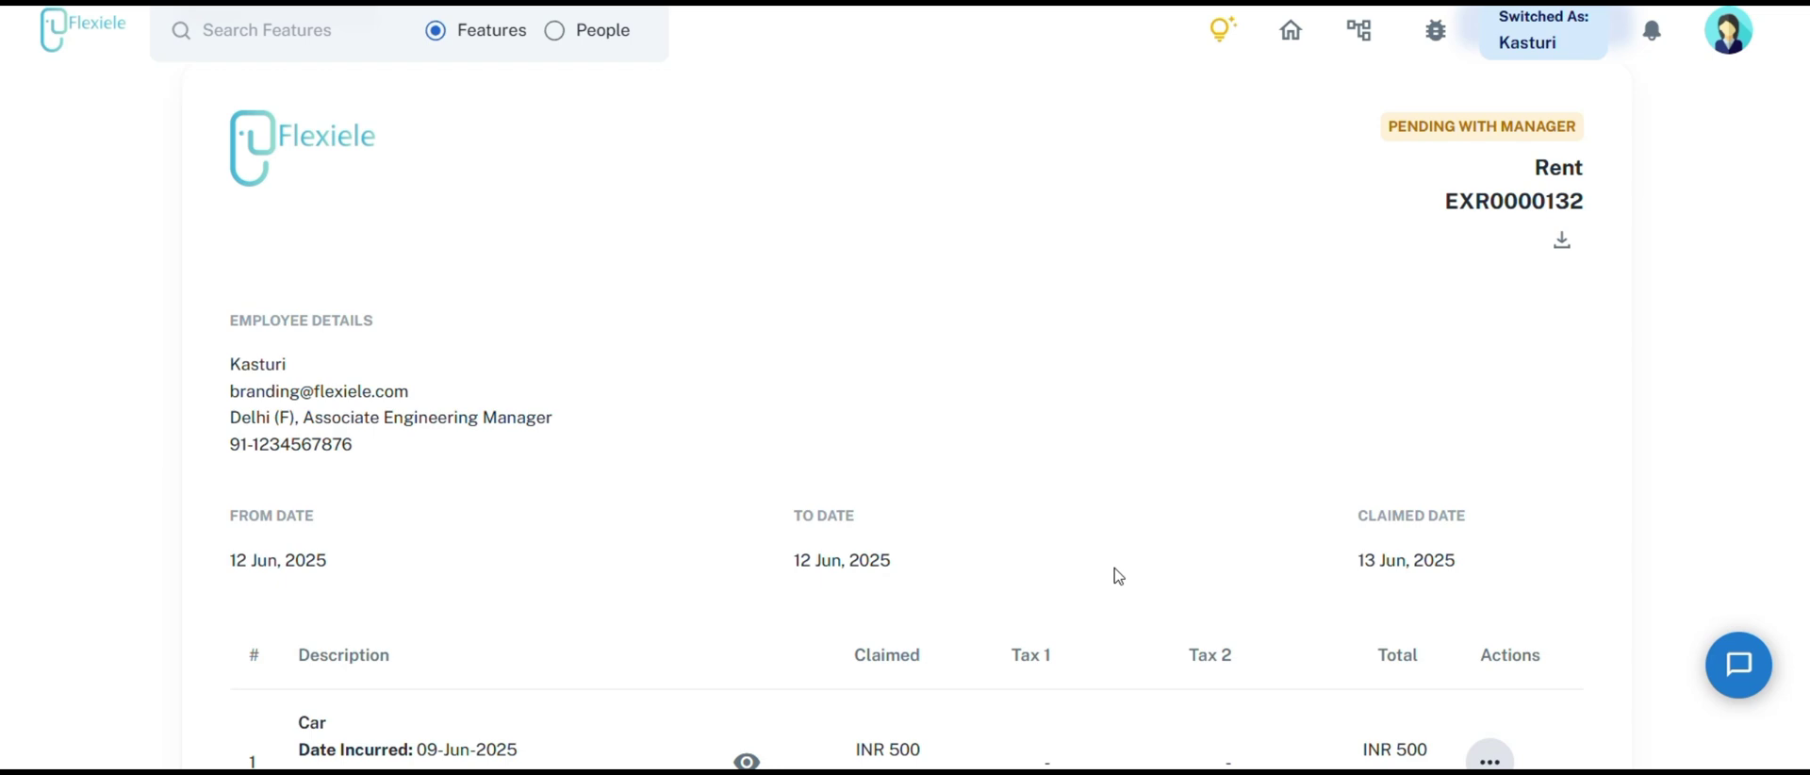
scroll(1118, 575, "down", 1)
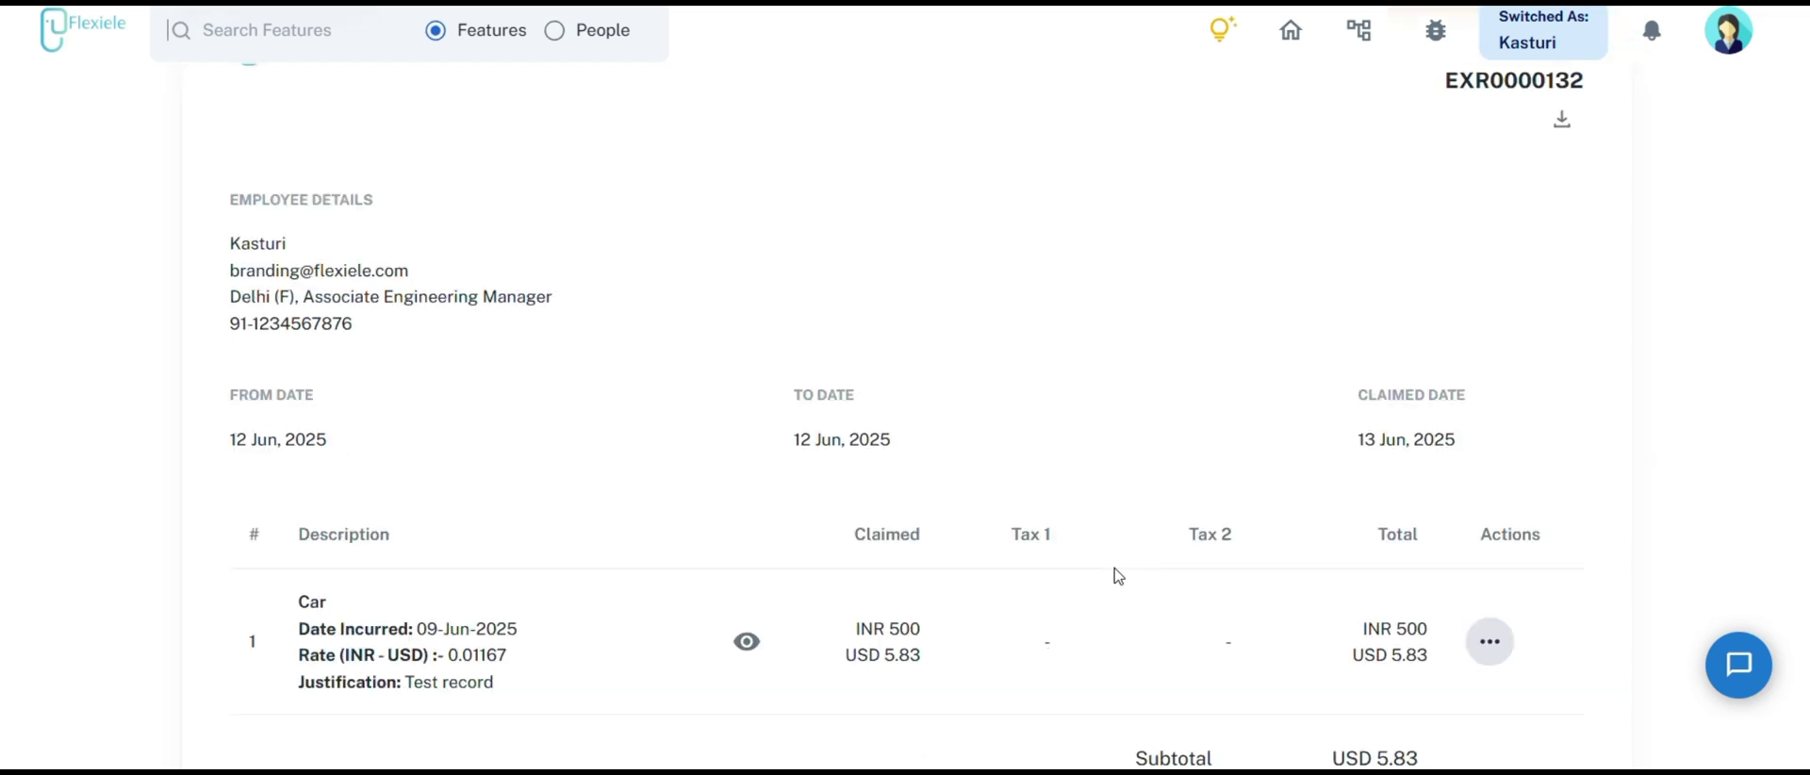
scroll(1116, 575, "down", 2)
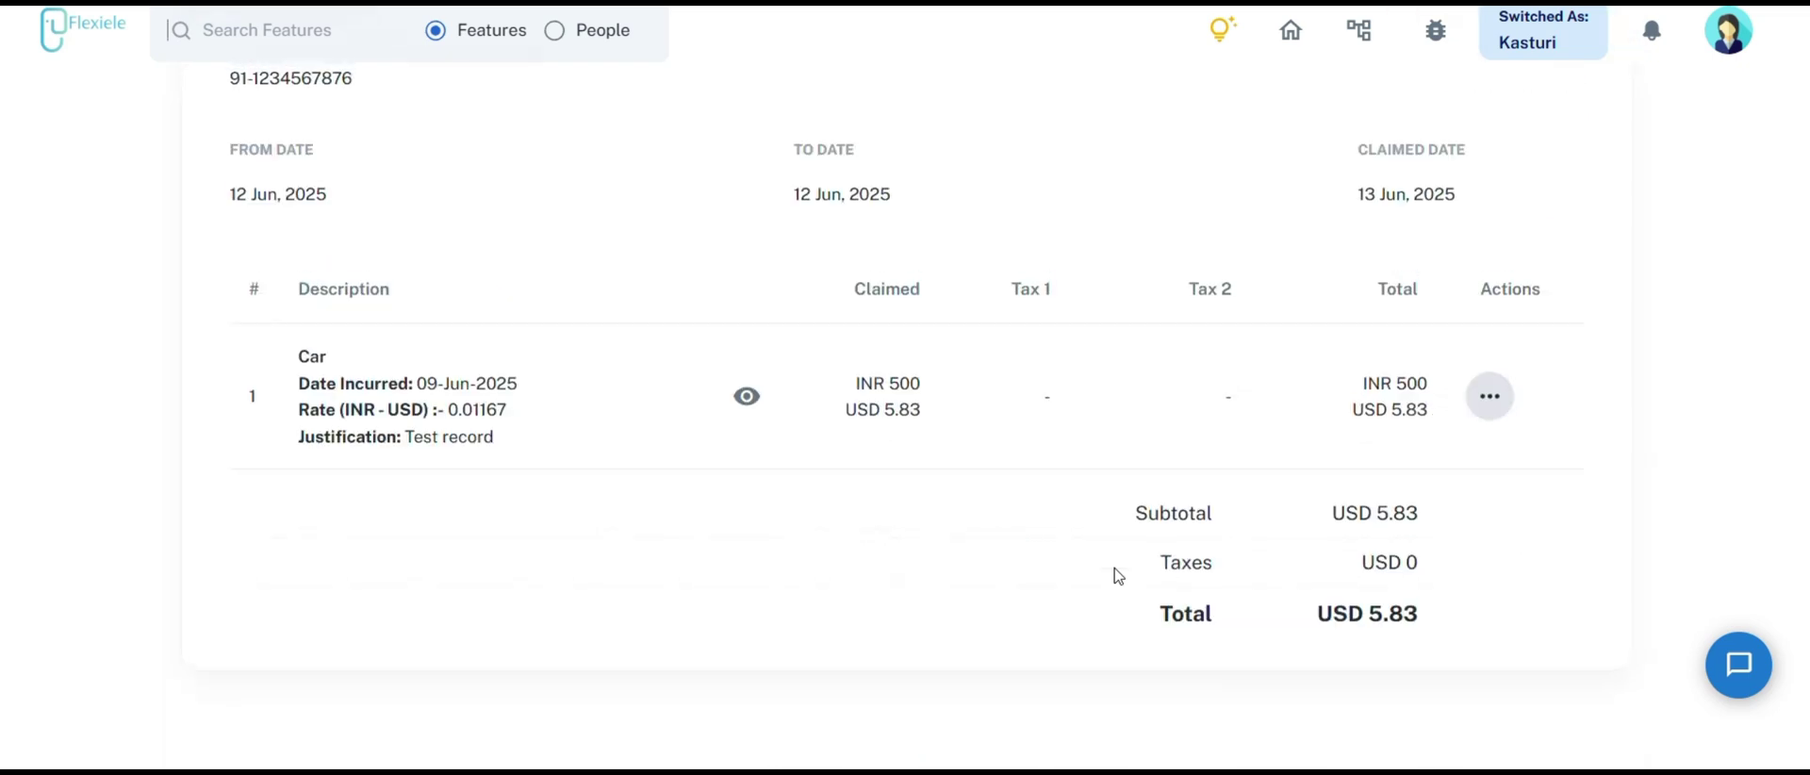
scroll(1117, 575, "up", 5)
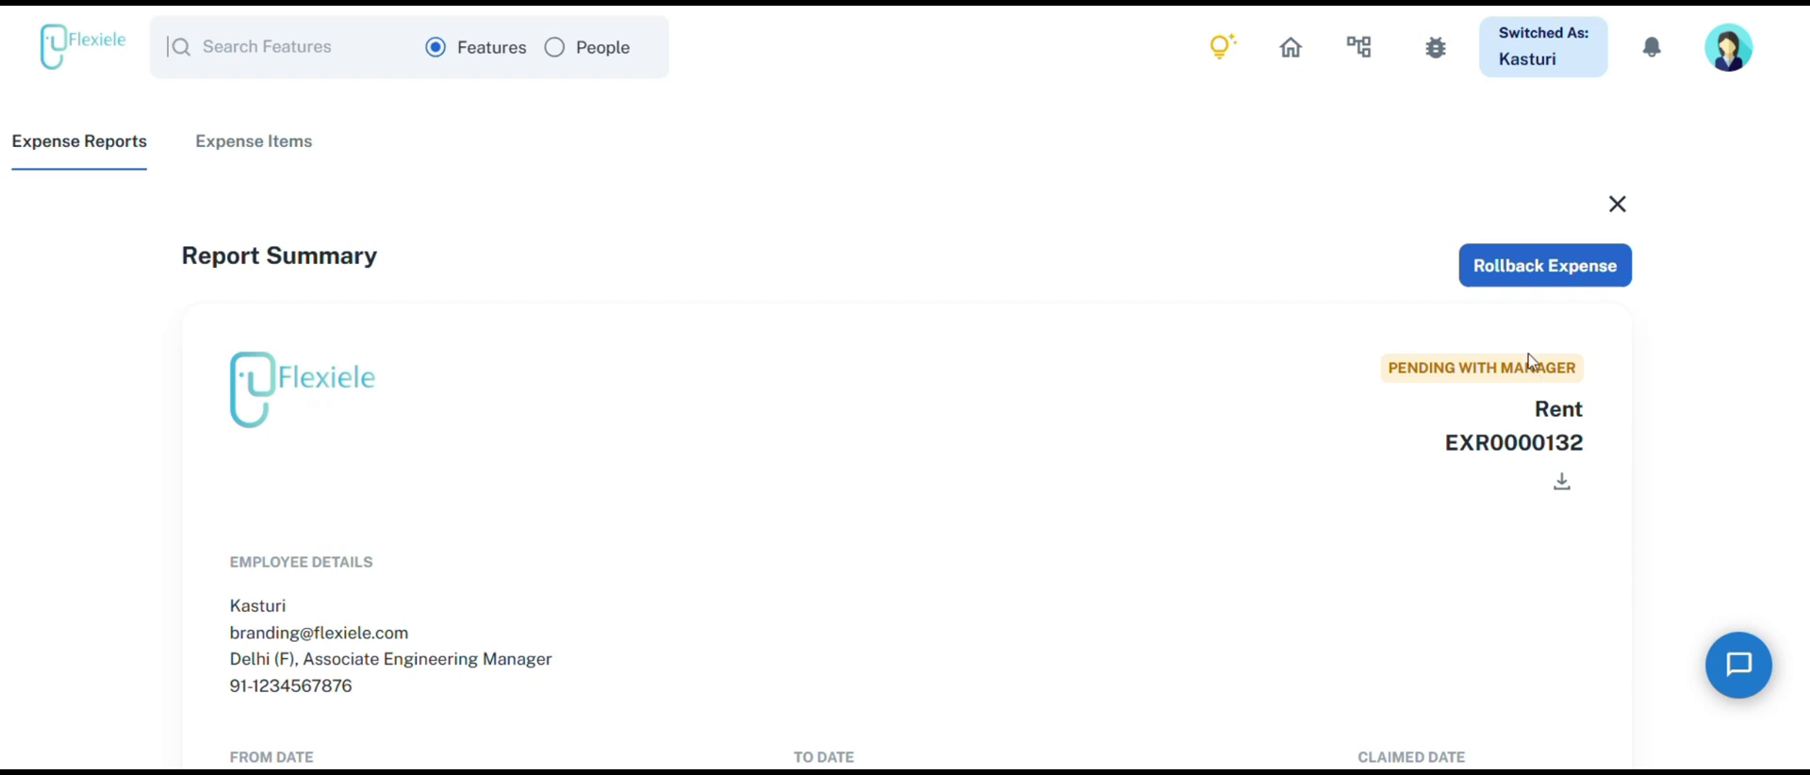
- Cancel the Rent report rollback and return to the Pending Reports list
left_click(1544, 265)
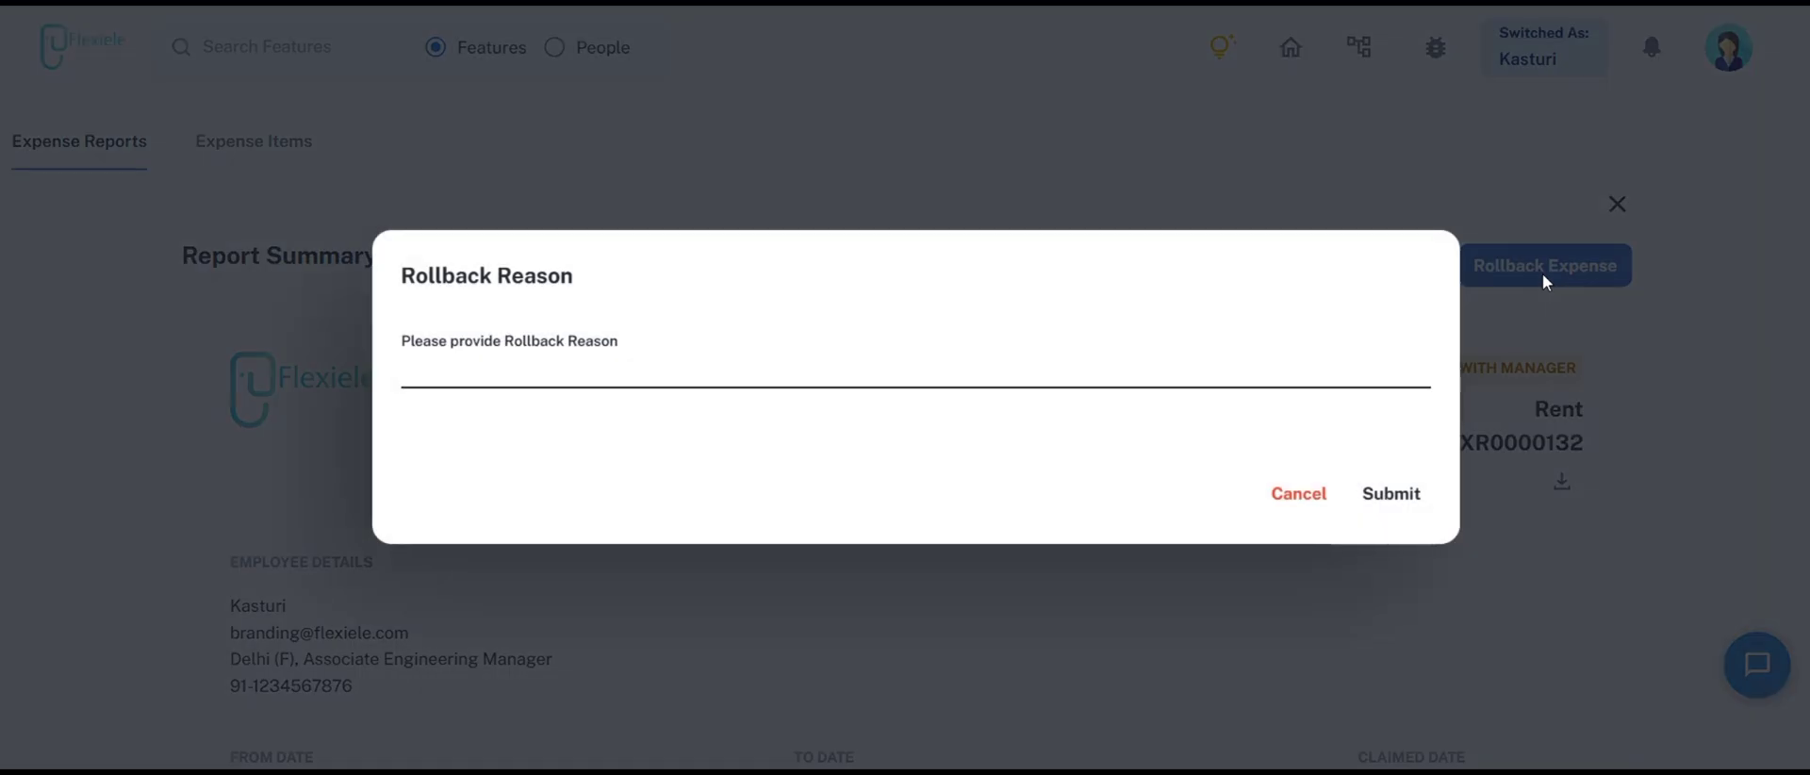
left_click(1299, 496)
left_click(68, 152)
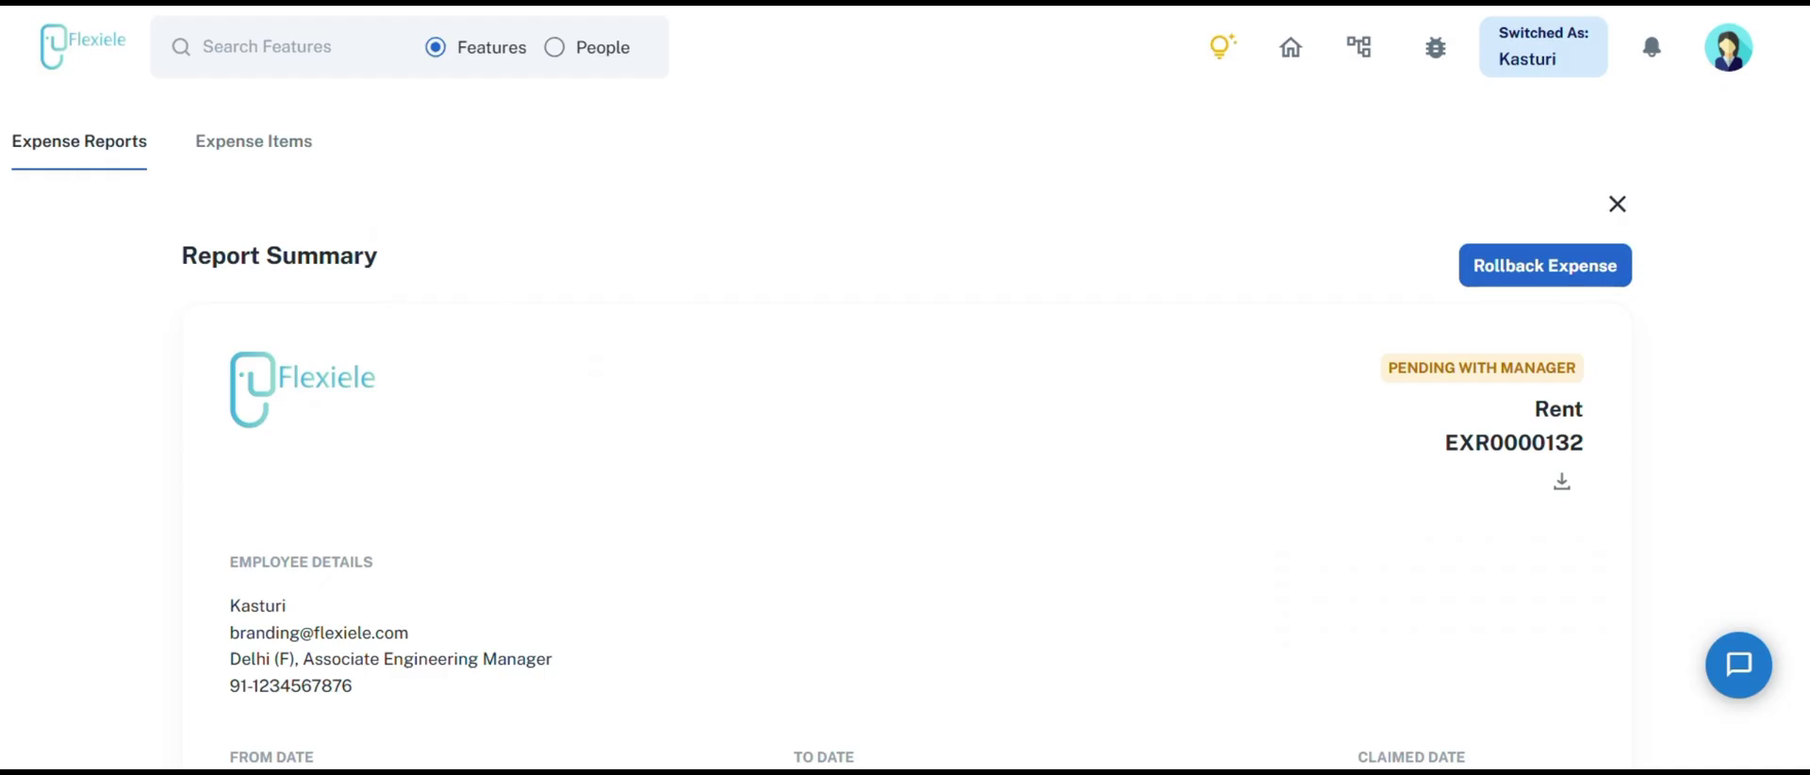
scroll(446, 403, "down", 1)
scroll(448, 443, "down", 1)
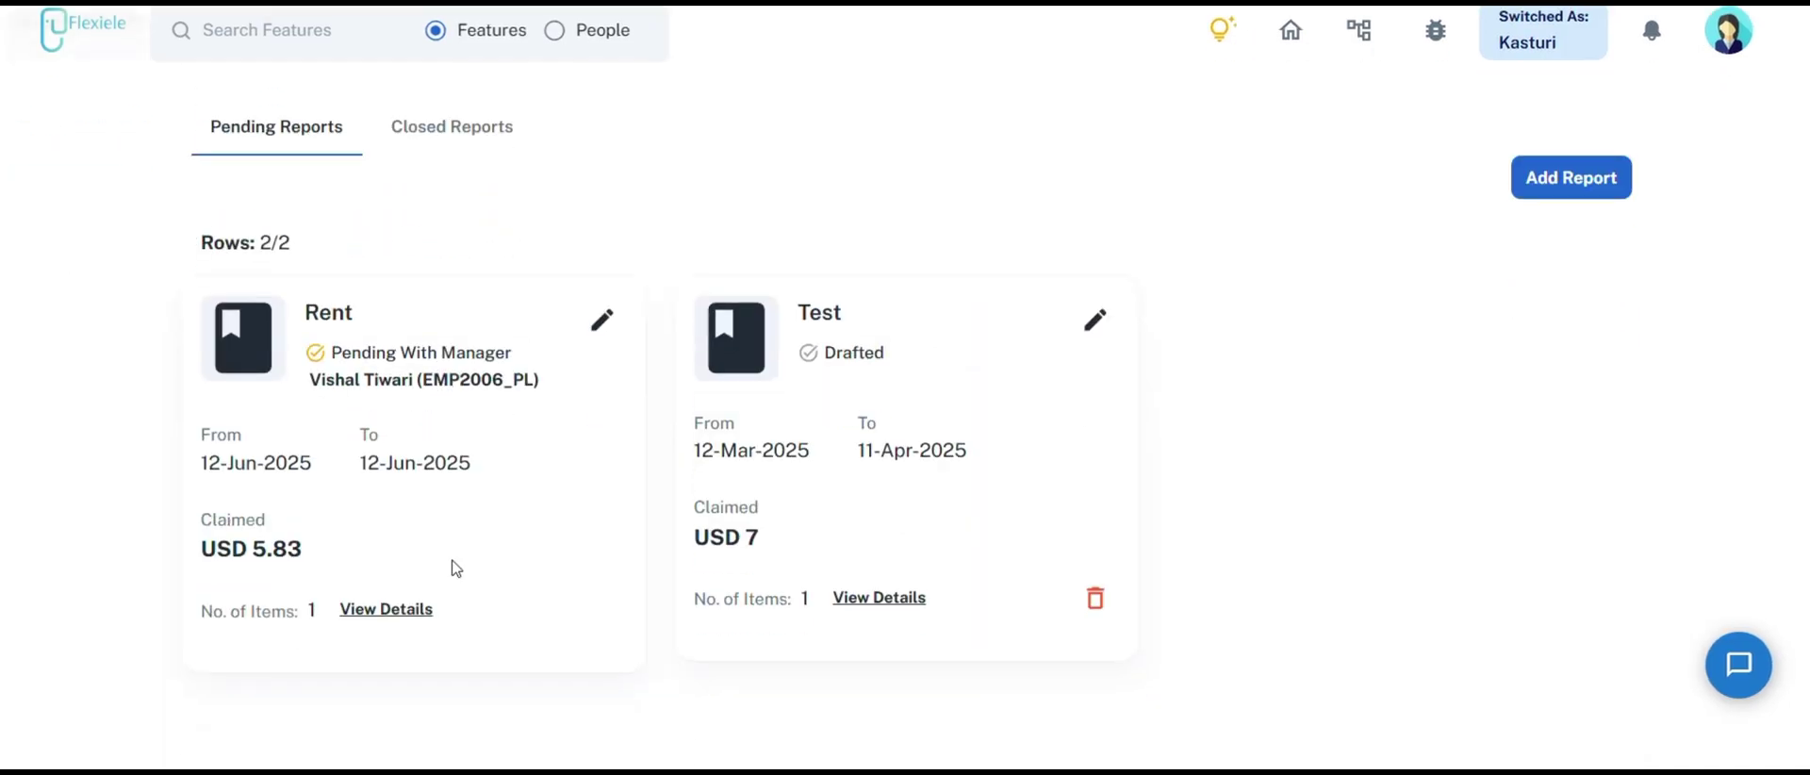
- Open a new expense report form and visit From Date, To Date and Business Purpose without filling them
scroll(1509, 419, "up", 2)
left_click(1562, 301)
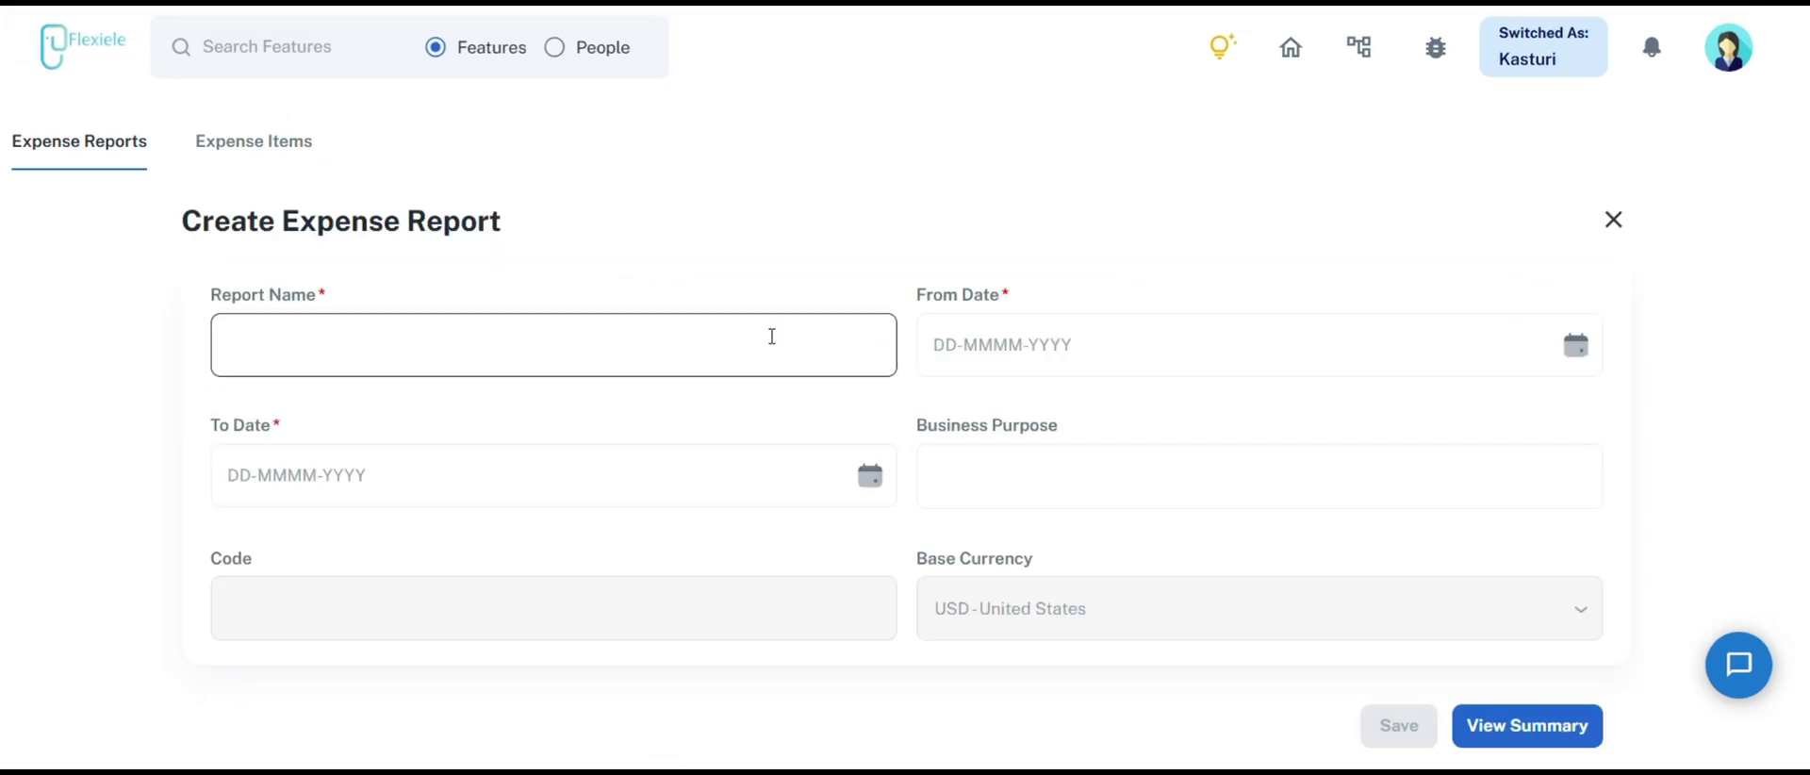
left_click(997, 343)
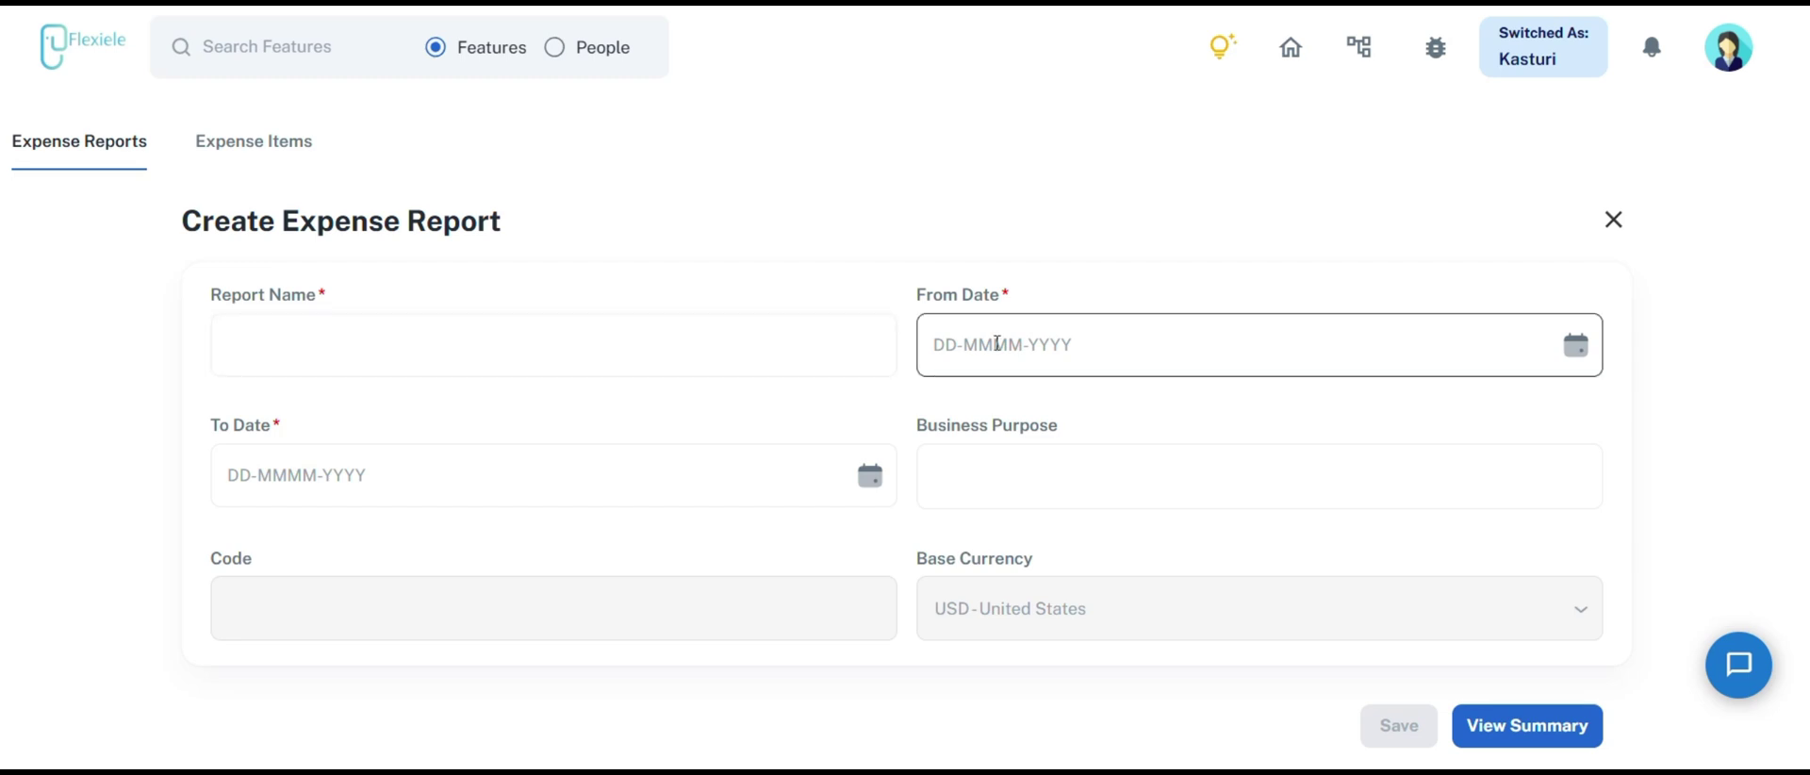
left_click(820, 467)
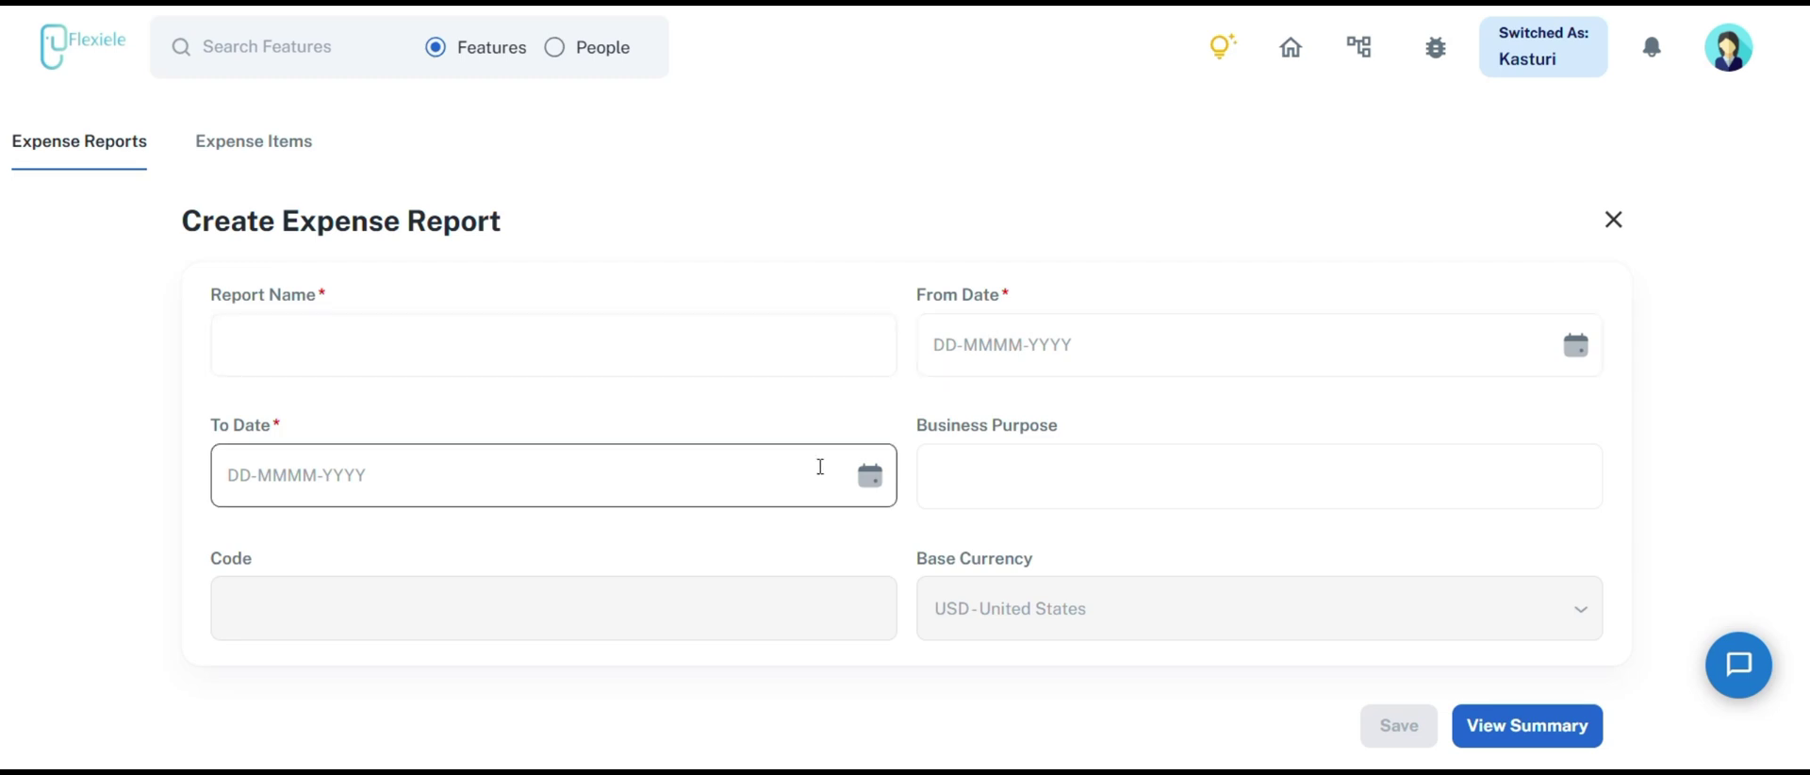
left_click(994, 457)
scroll(1320, 565, "down", 1)
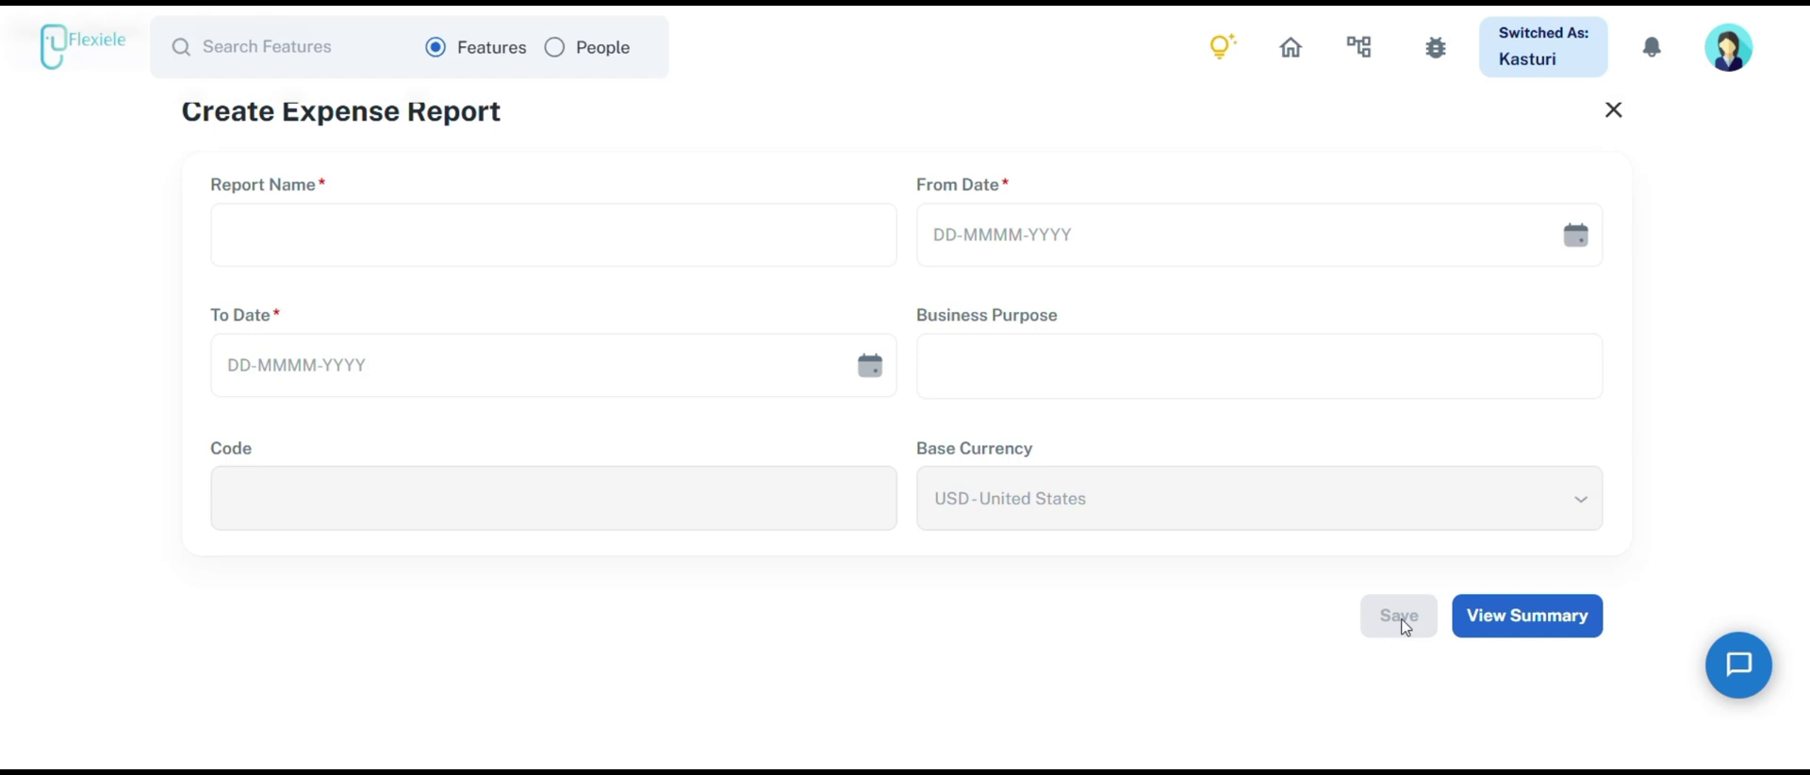
scroll(1405, 626, "up", 1)
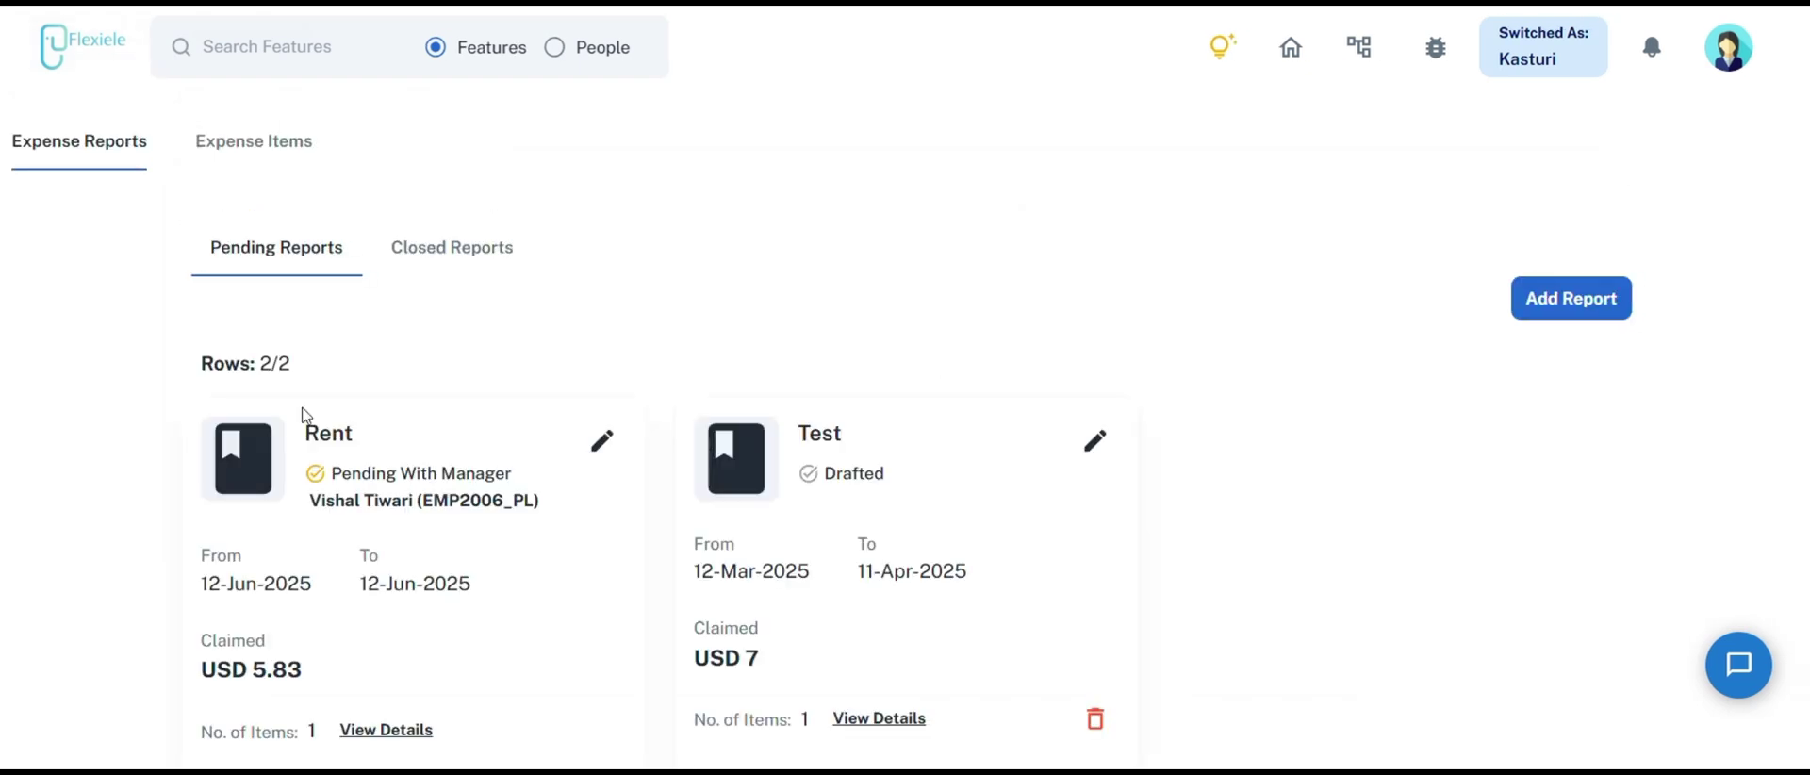
scroll(397, 426, "down", 1)
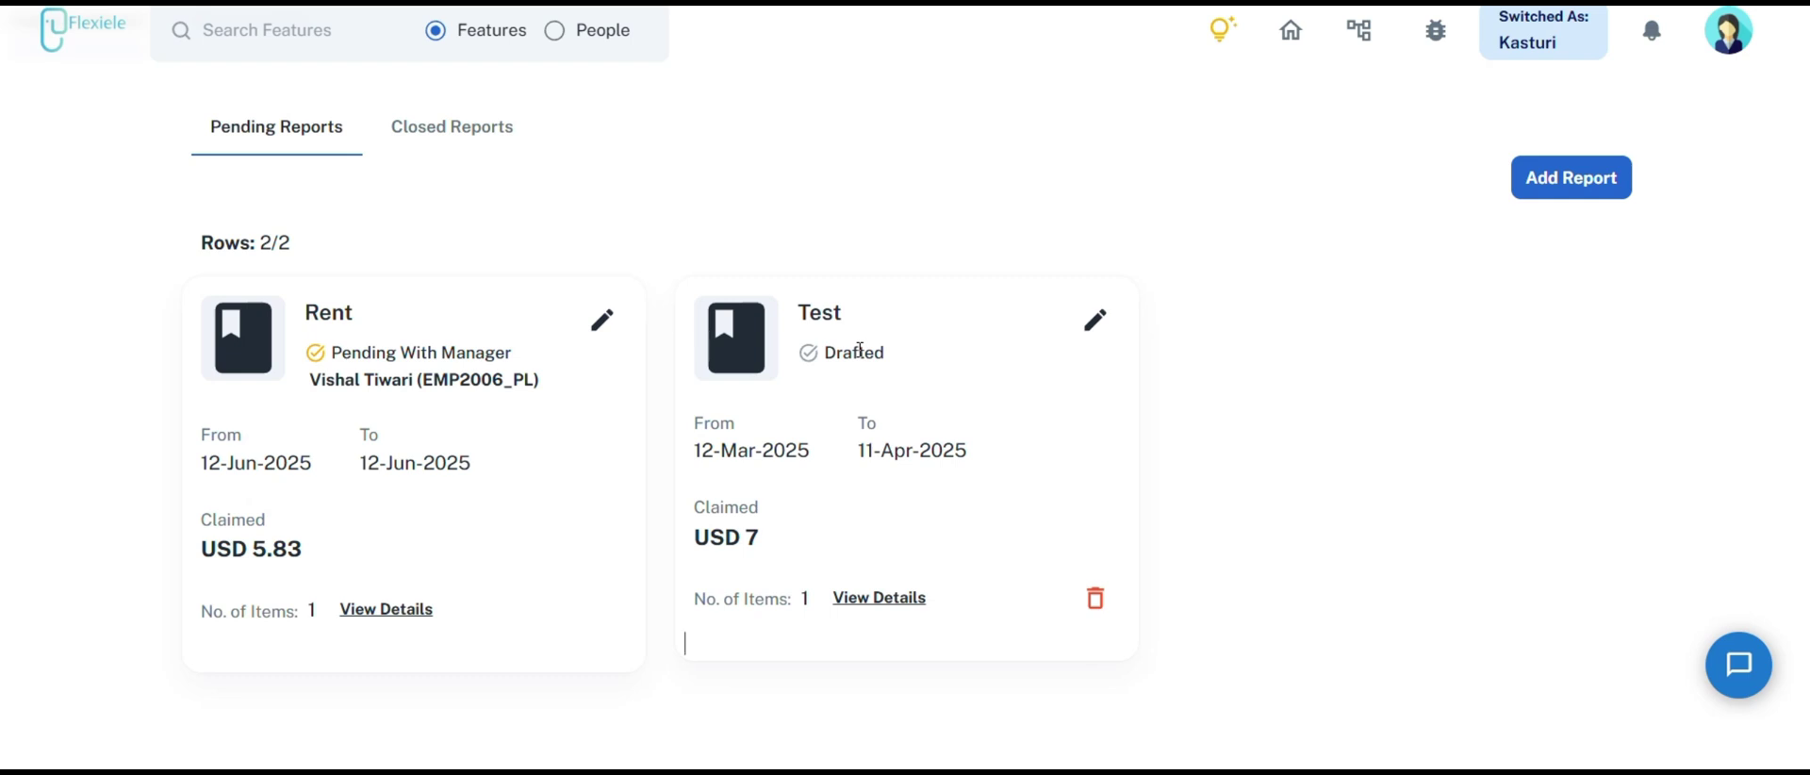
scroll(860, 350, "up", 2)
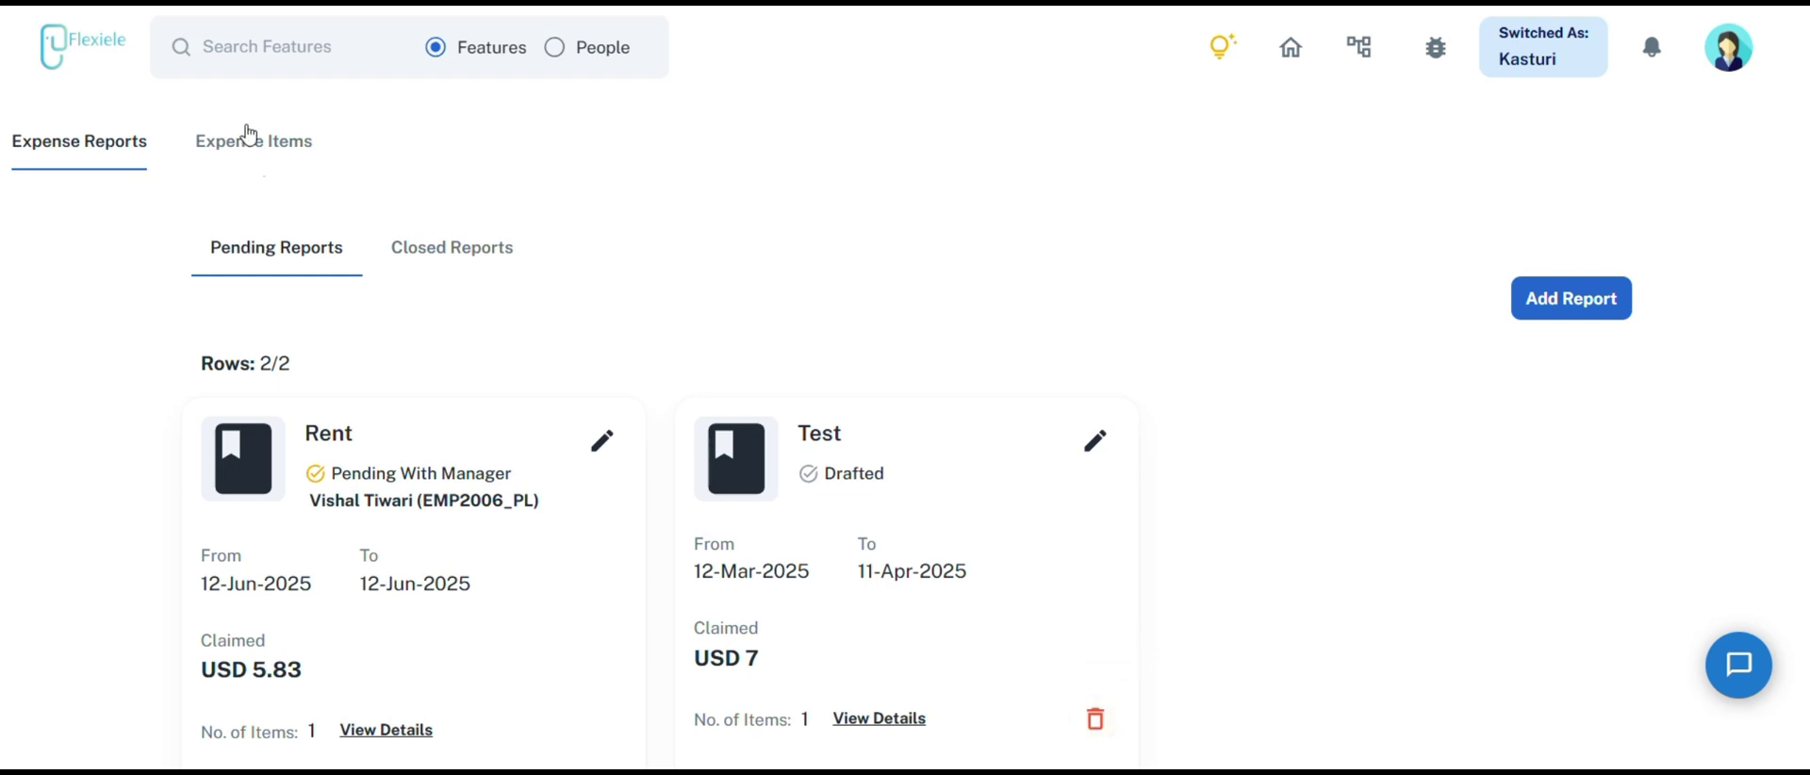
- Browse the Expense Items list
left_click(265, 151)
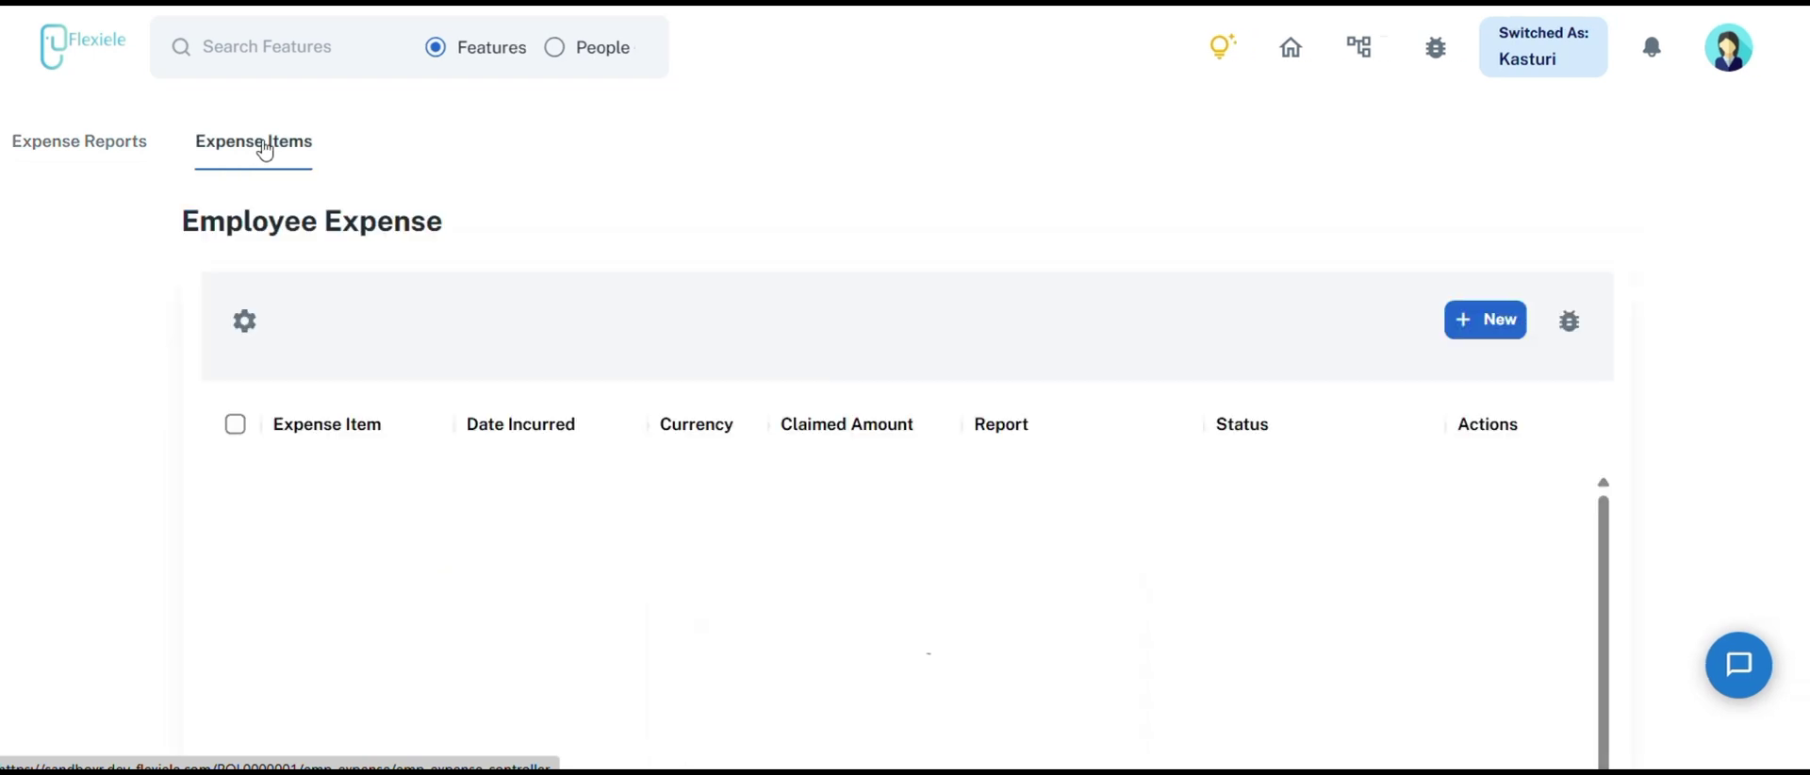
scroll(676, 193, "down", 1)
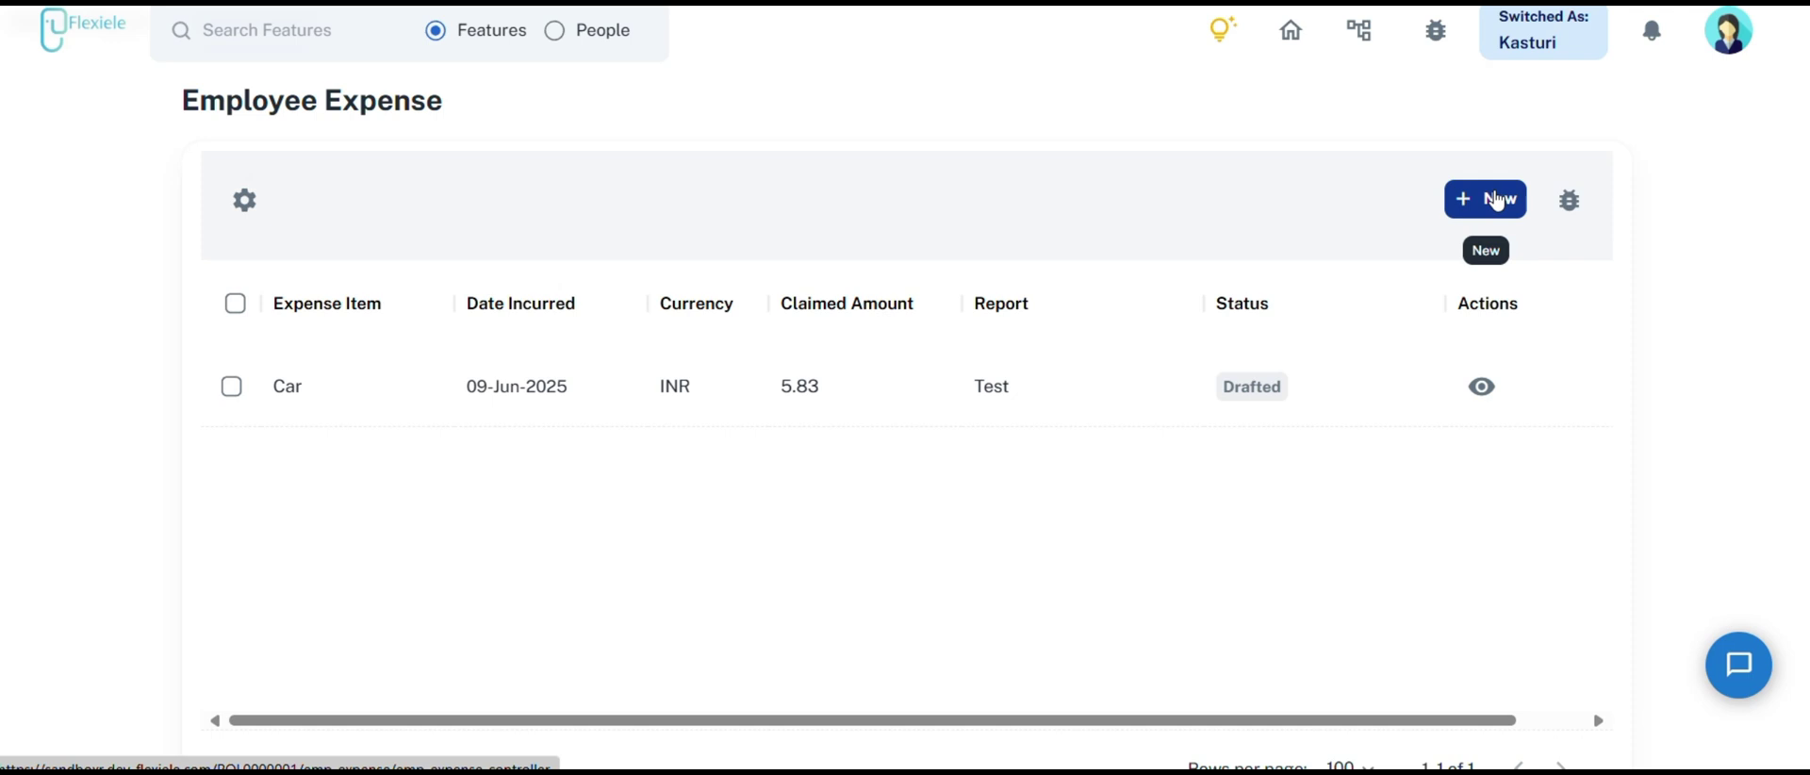
scroll(493, 347, "up", 2)
scroll(526, 339, "down", 2)
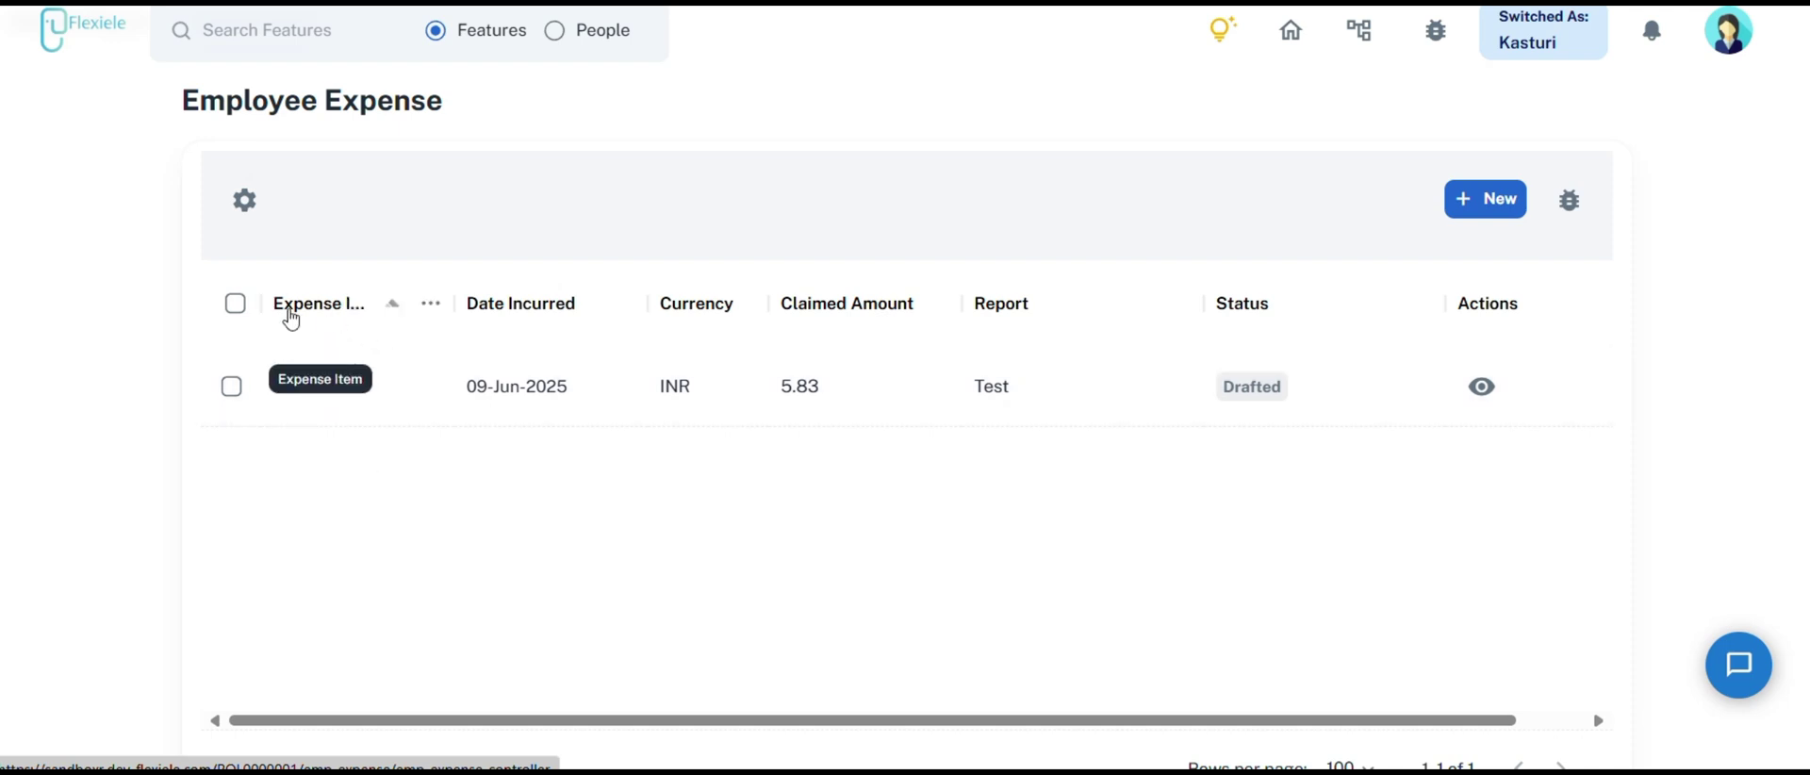
scroll(290, 318, "up", 2)
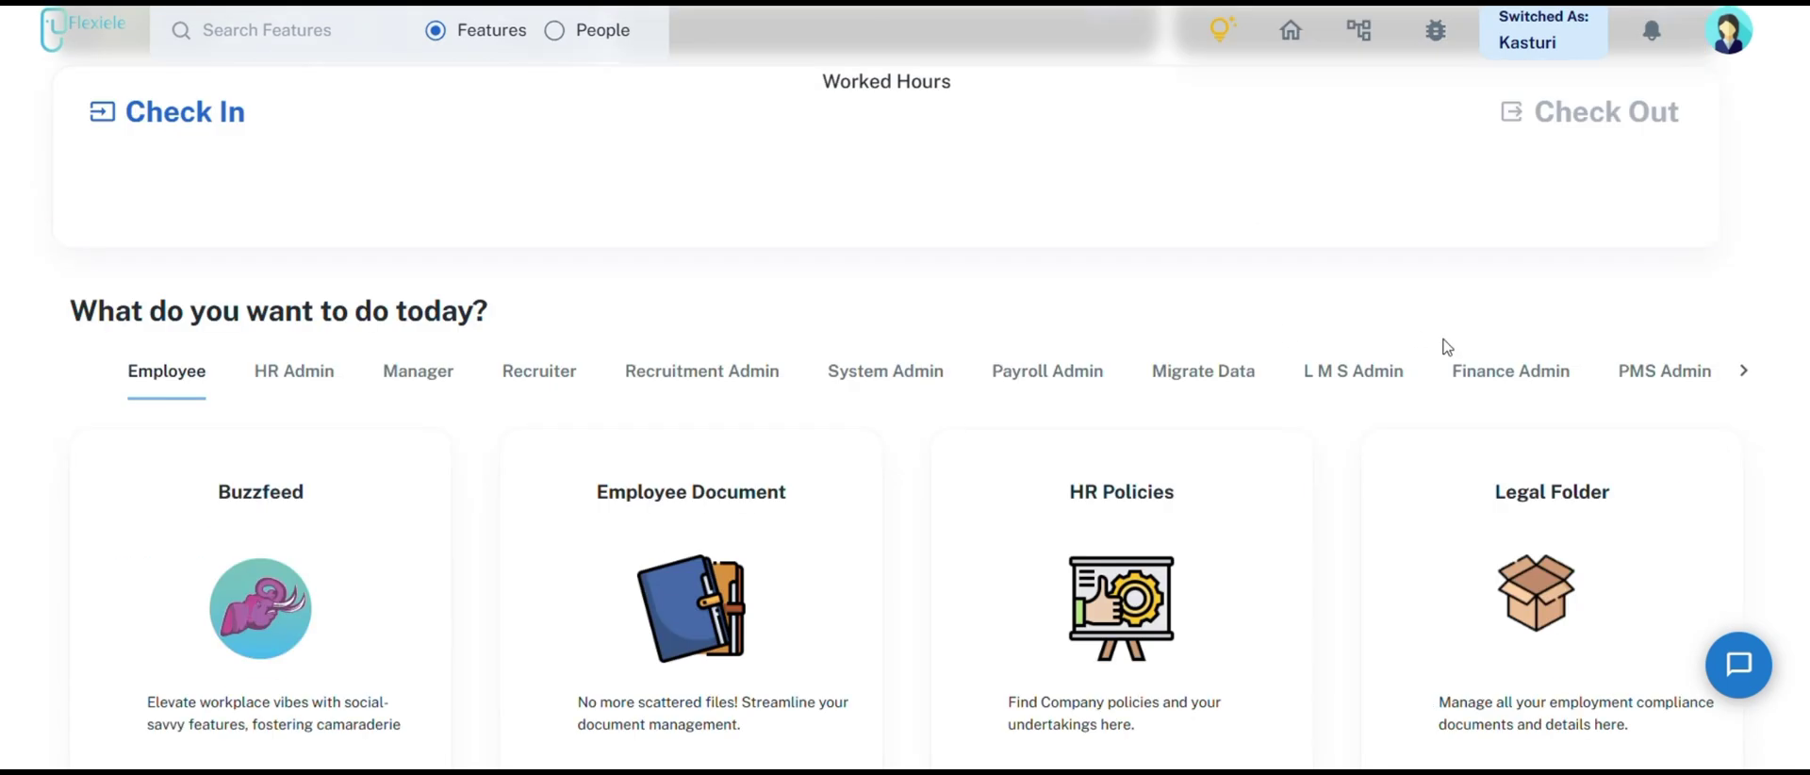
- Show the Expense Admin role's features on the home page, revealing the Expense Approval card
left_click(1743, 371)
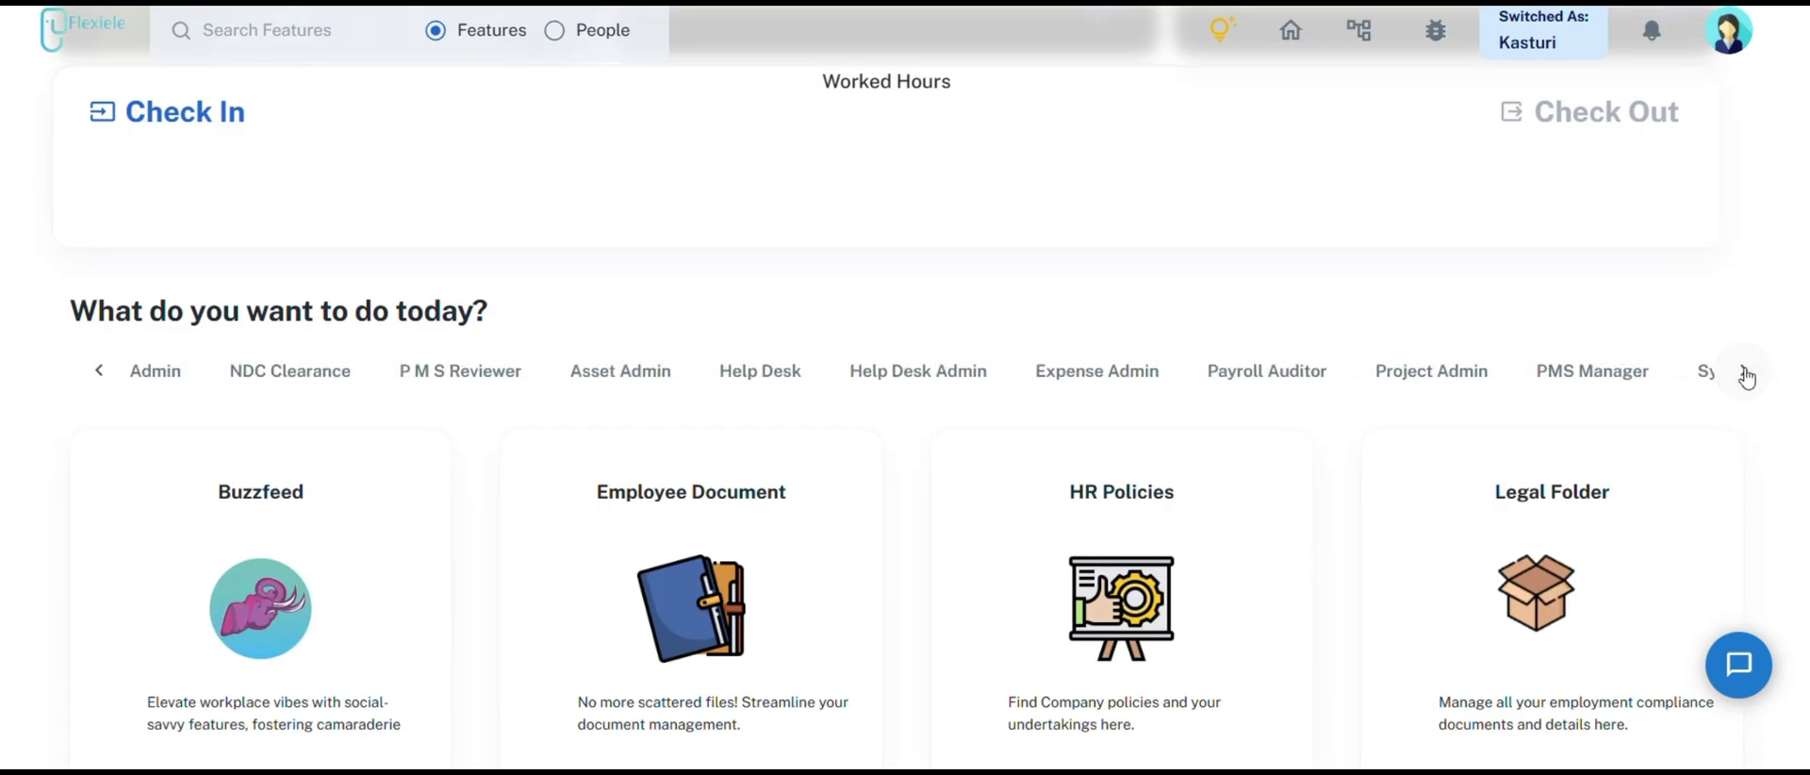
left_click(1078, 380)
scroll(156, 609, "down", 2)
scroll(157, 619, "down", 1)
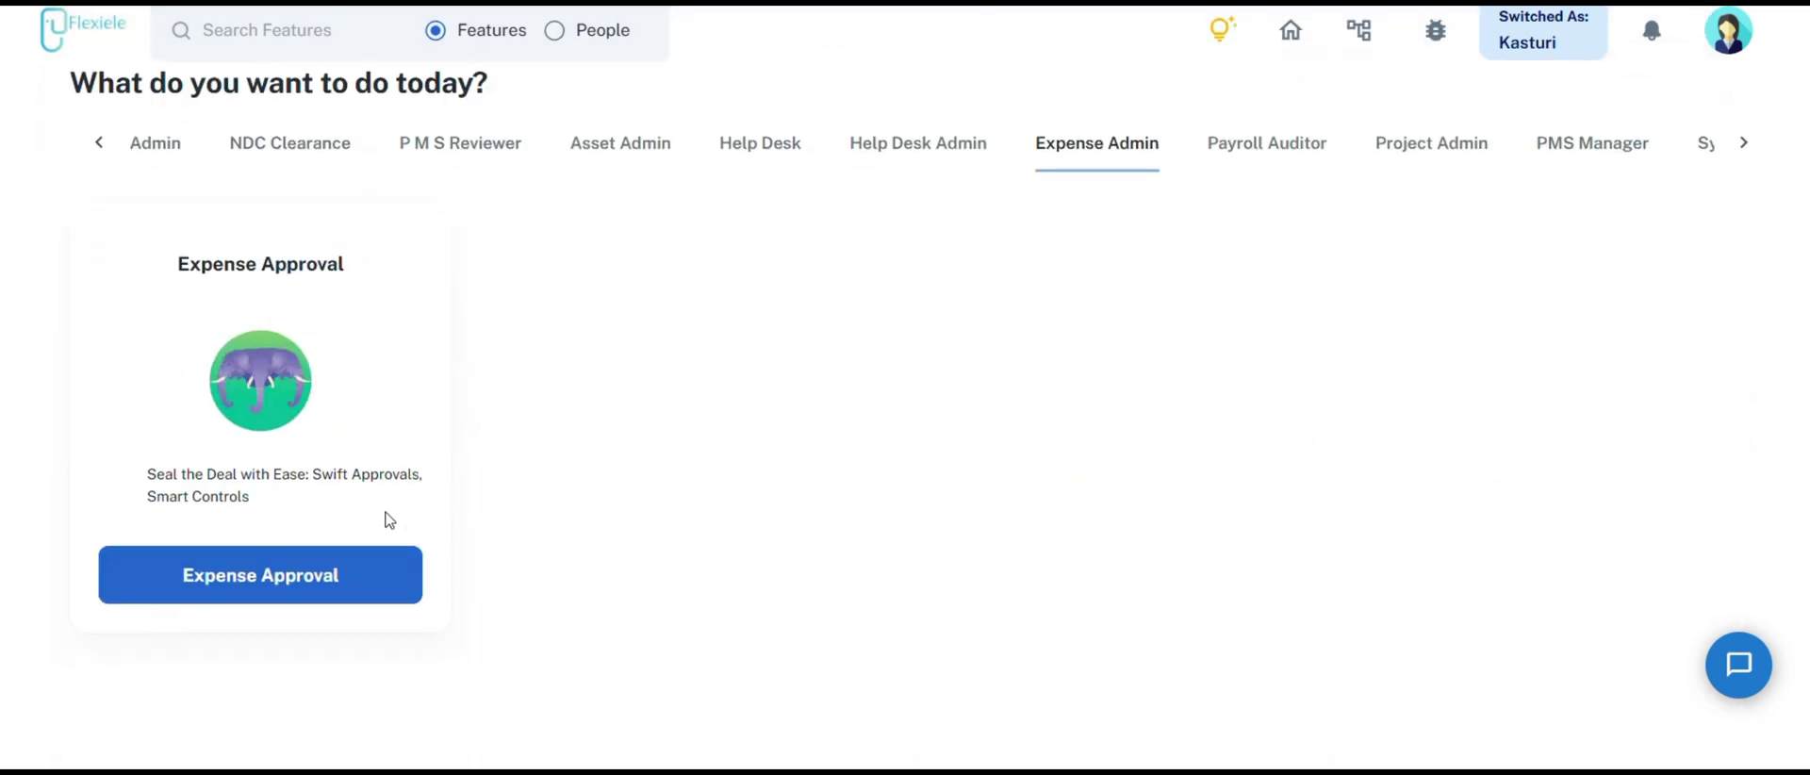
- Open Expense Report Approval and scroll its empty table across to the Status and Actions columns
left_click(308, 573)
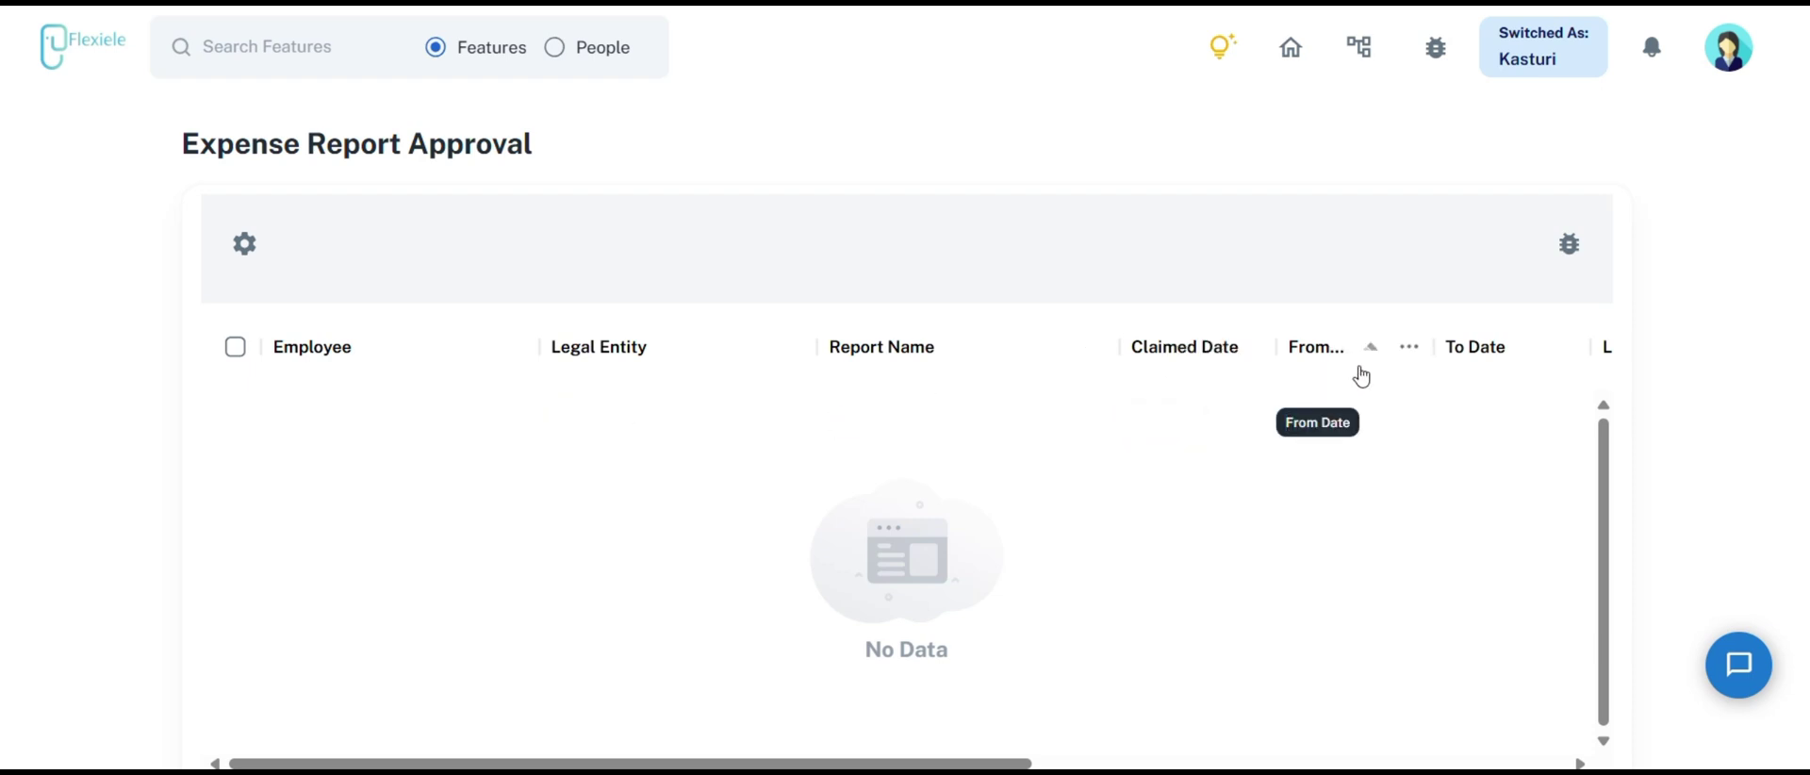
scroll(949, 377, "right", 5)
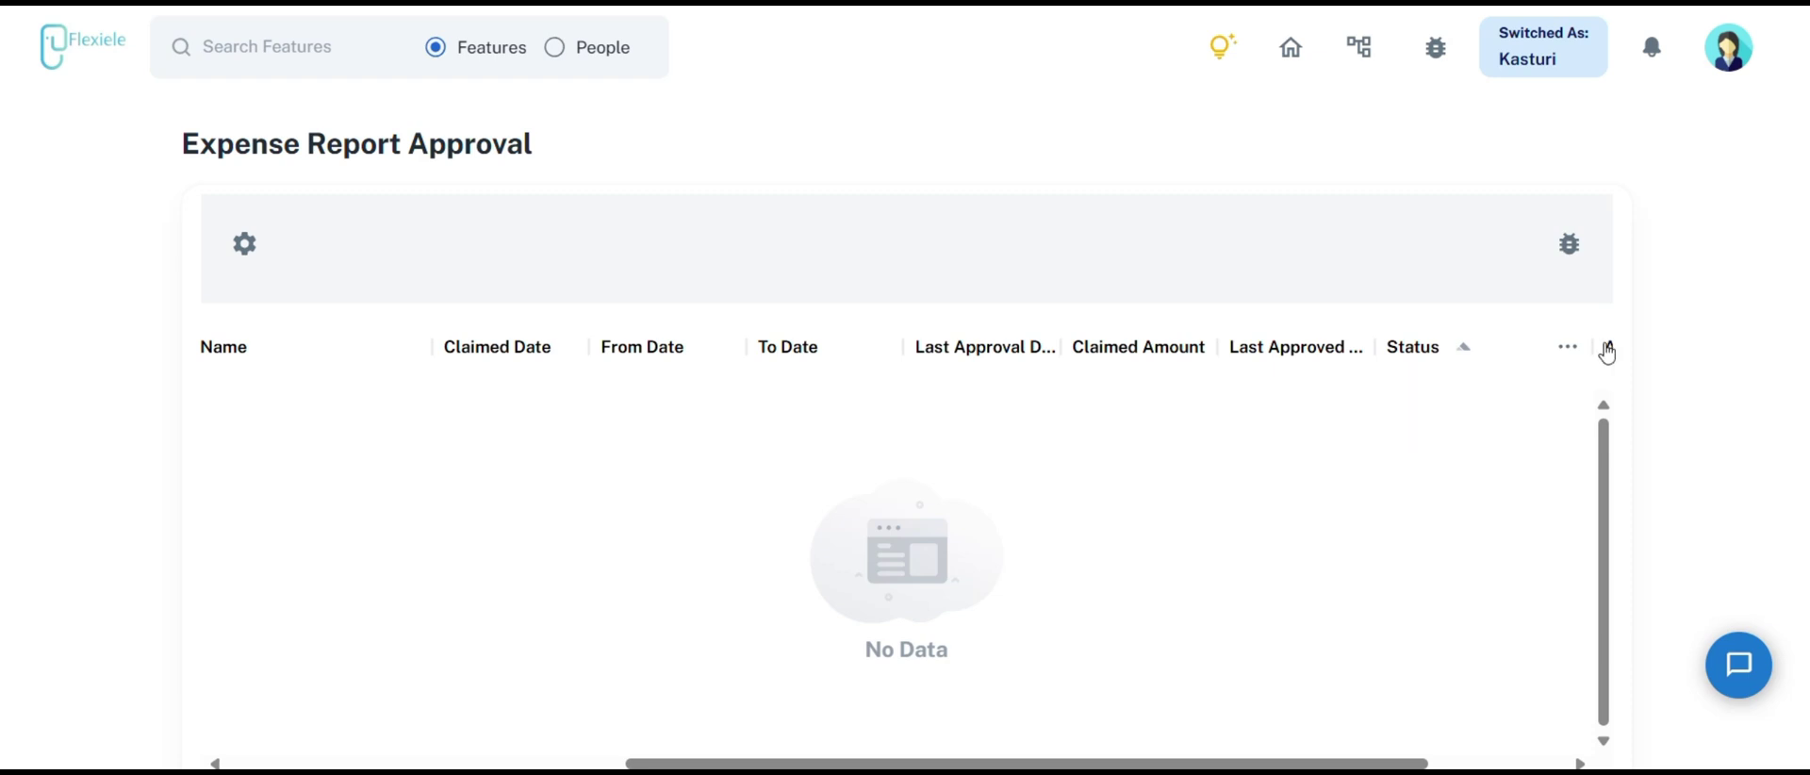
left_click_drag(1424, 763, 1505, 764)
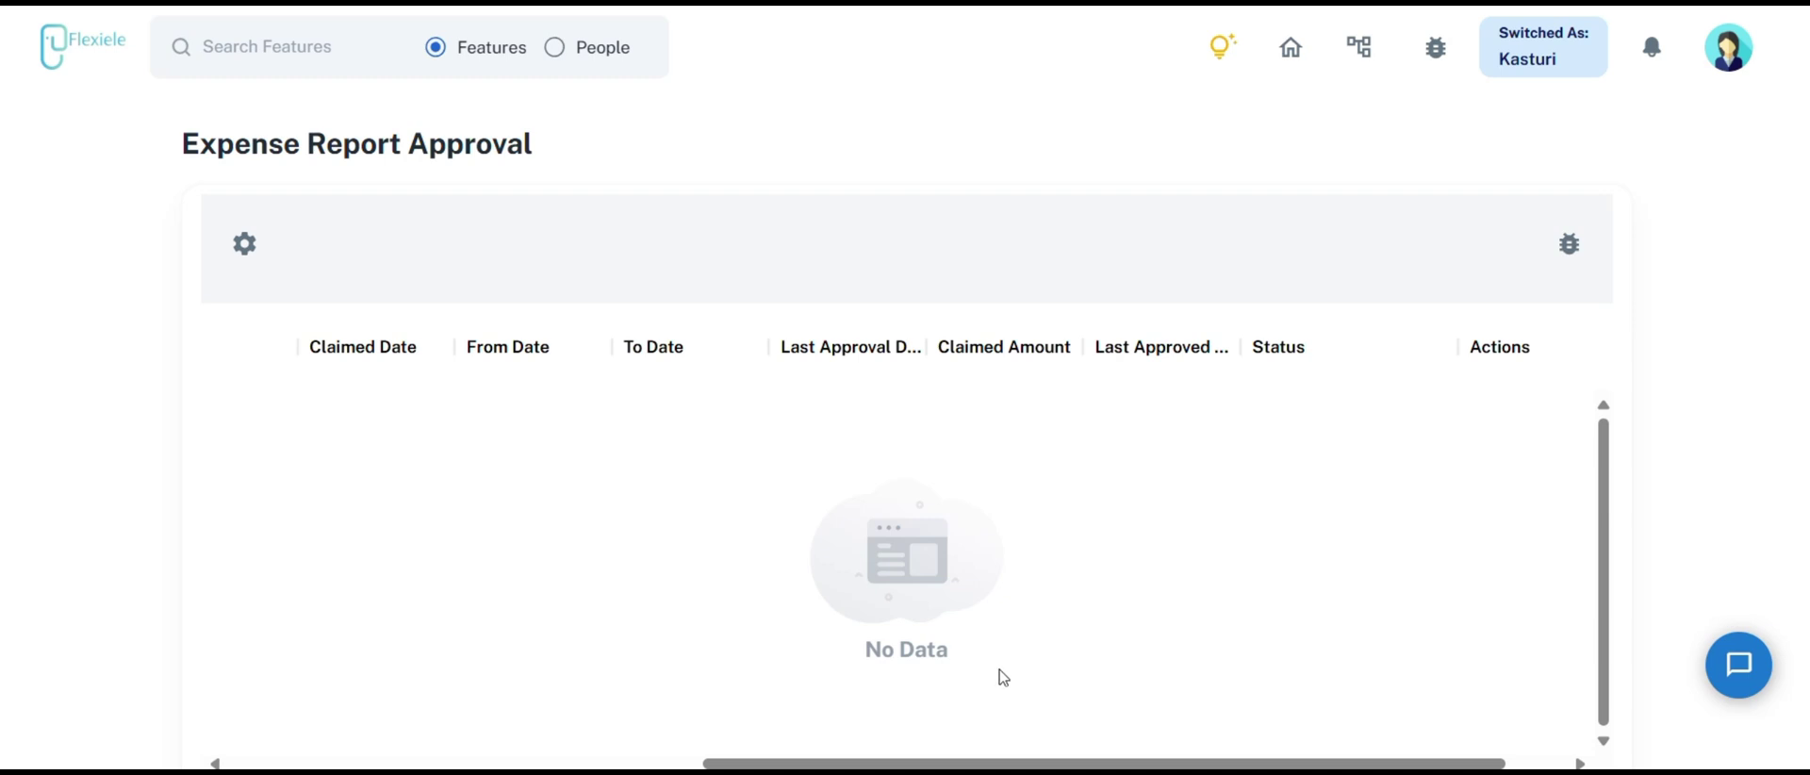
- Return to the home dashboard via the Flexiele logo
left_click(43, 62)
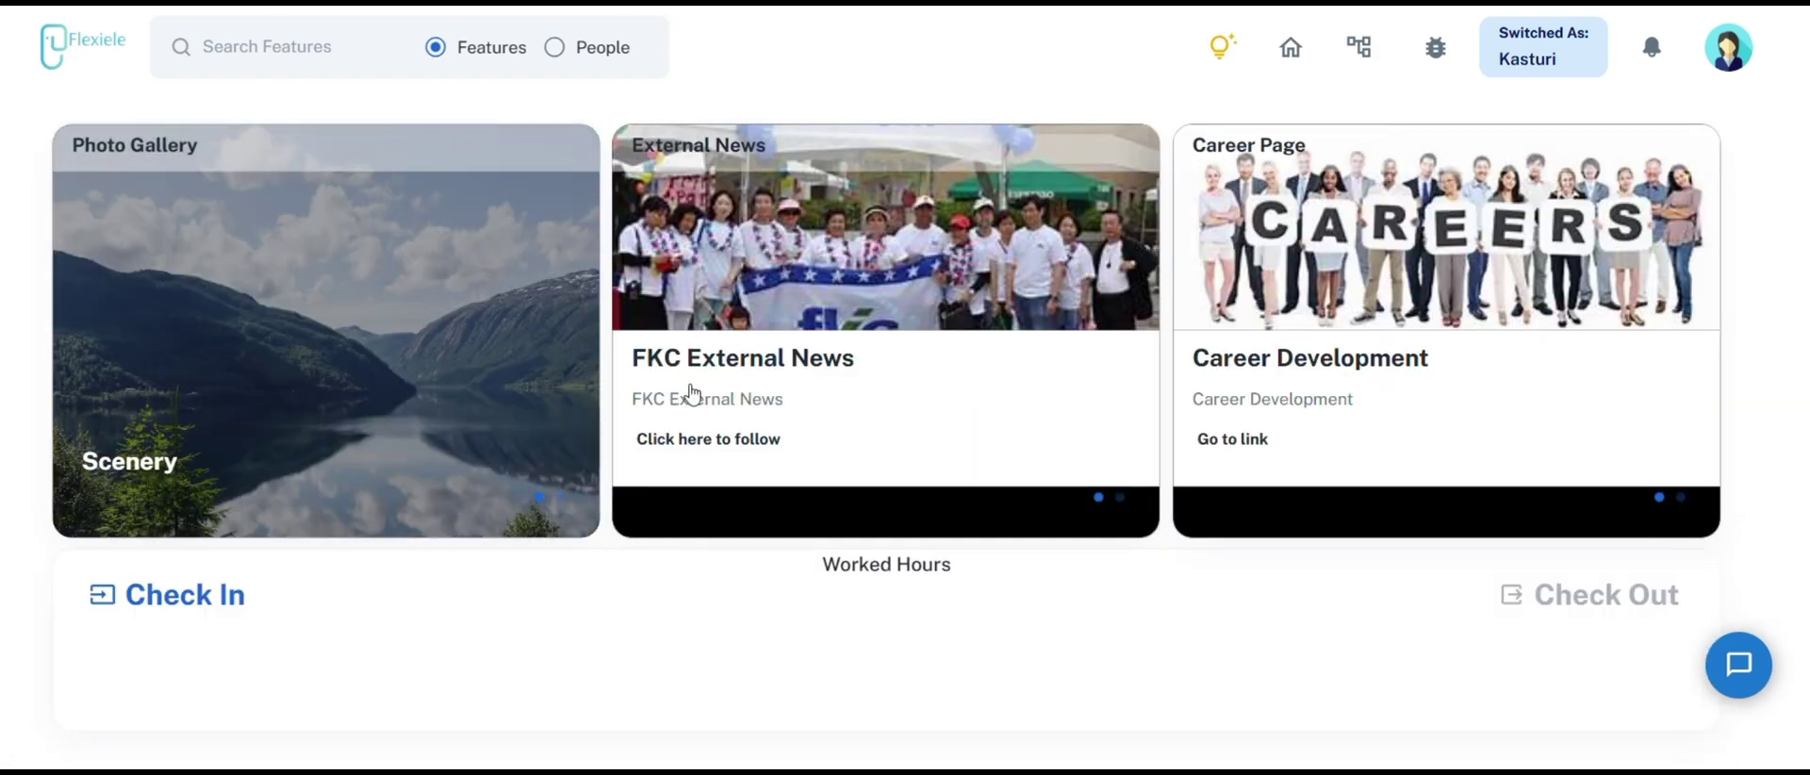